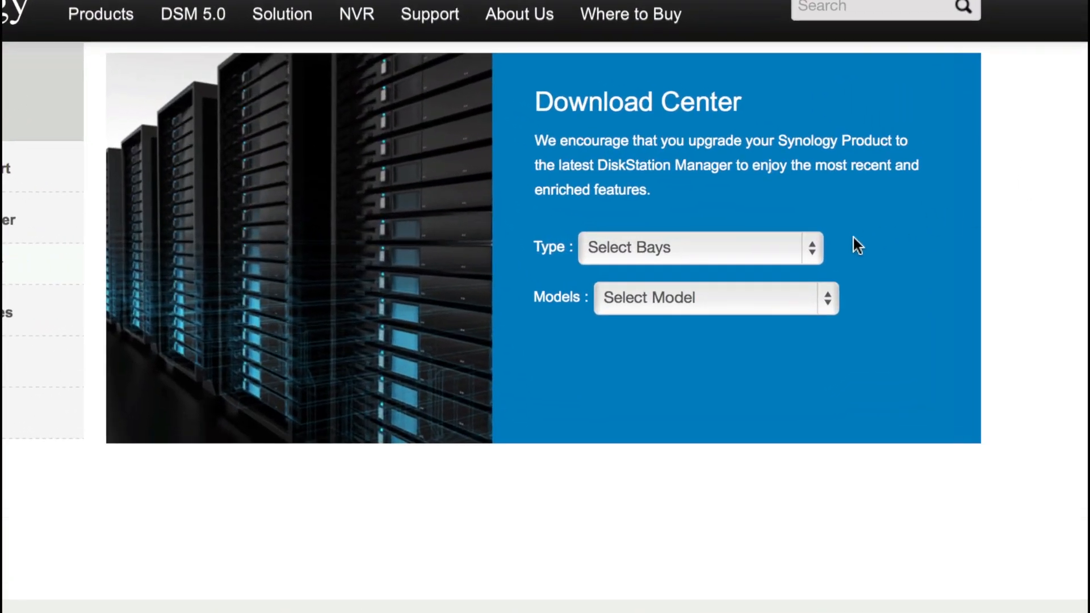
# - List the DSM downloads for the 4-bay DS414 model in Synology Download Center
pyautogui.click(792, 244)
pyautogui.click(762, 322)
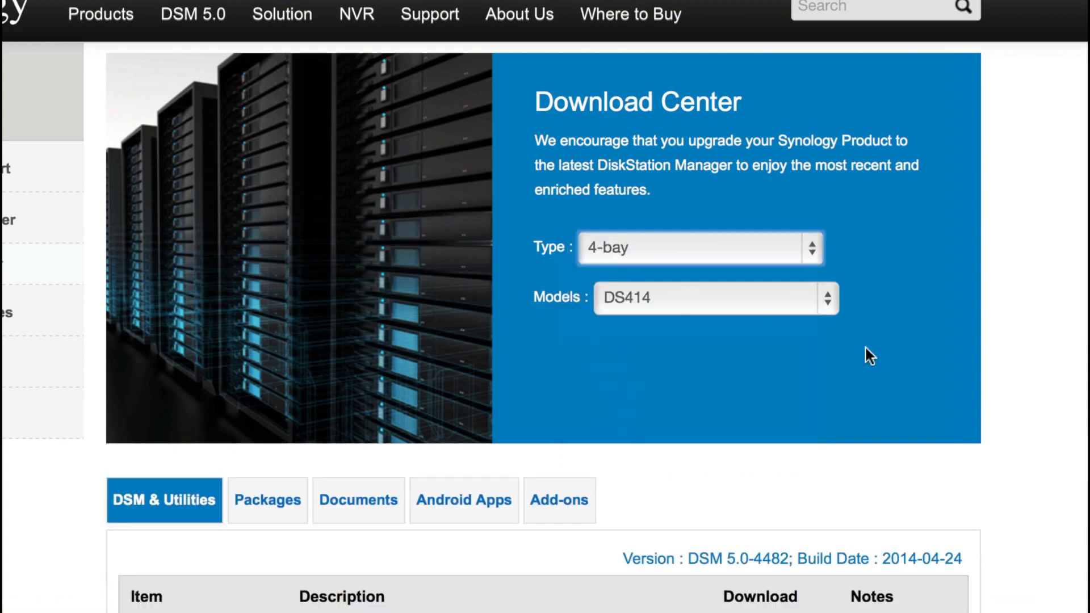
pyautogui.scroll(-5, 866, 348)
pyautogui.scroll(-3, 868, 344)
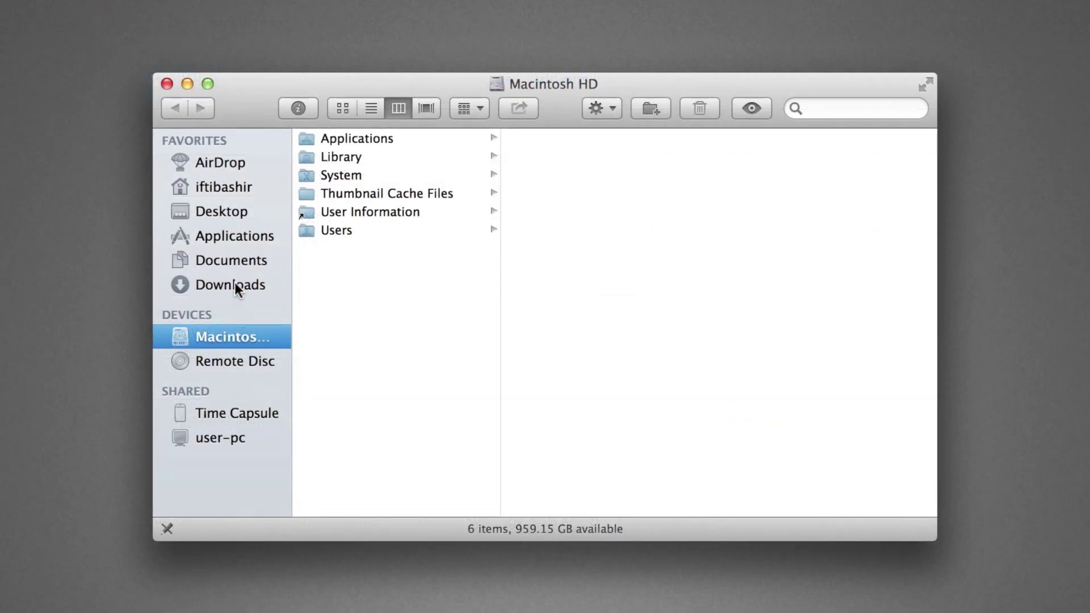
pyautogui.click(275, 287)
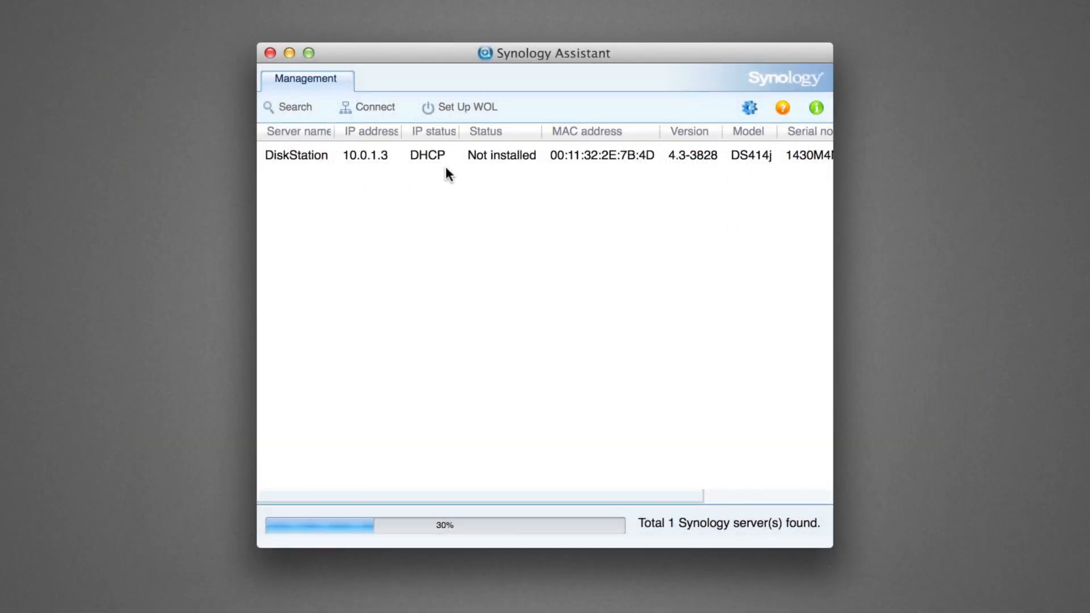
# - Connect to the uninstalled DiskStation found by Synology Assistant, loading its Web Assistant welcome page
pyautogui.click(432, 160)
pyautogui.click(374, 106)
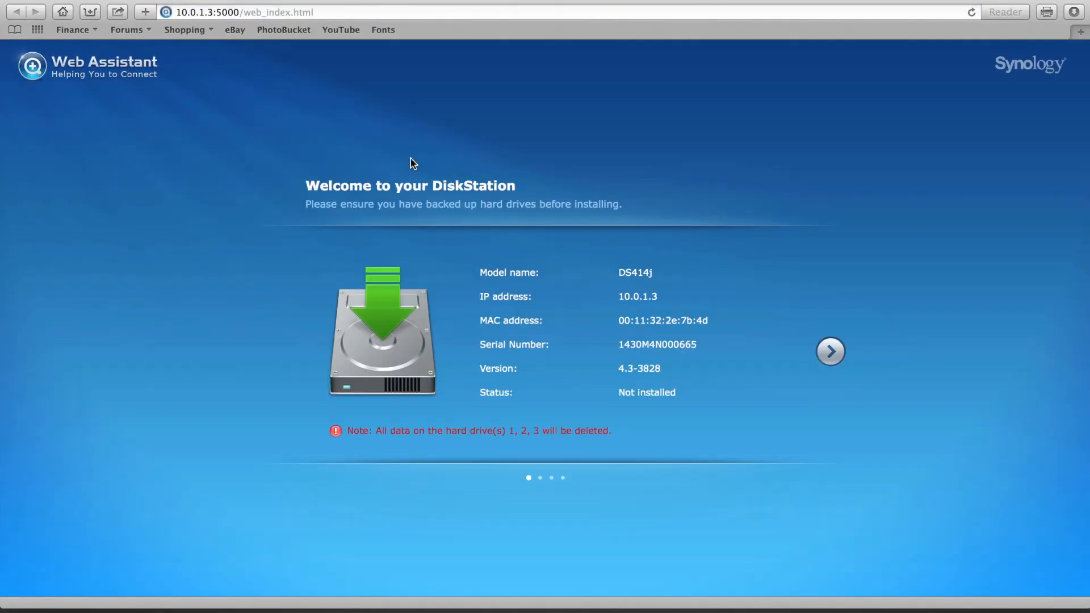
# - Choose the local DSM_DS414j_4461.pat file as install source and continue to the DiskStation info page
pyautogui.click(832, 352)
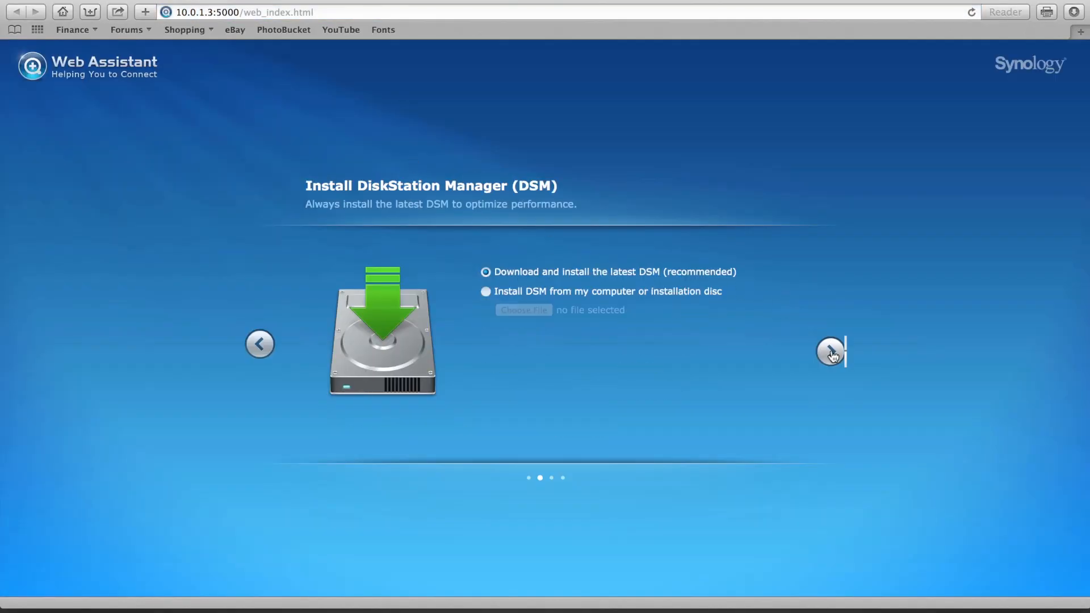
pyautogui.click(486, 291)
pyautogui.click(522, 310)
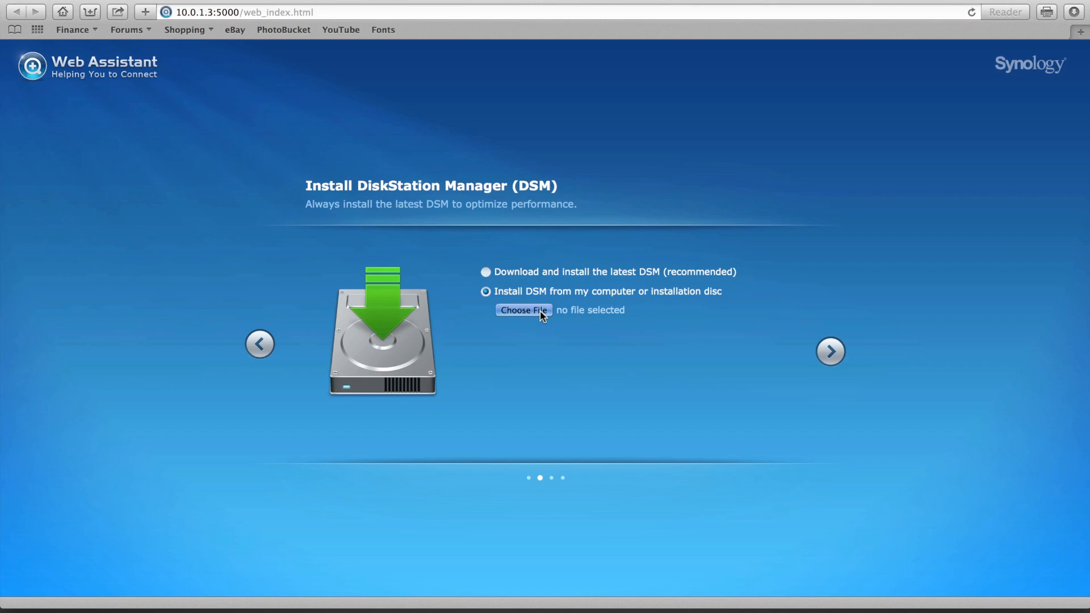
pyautogui.click(486, 80)
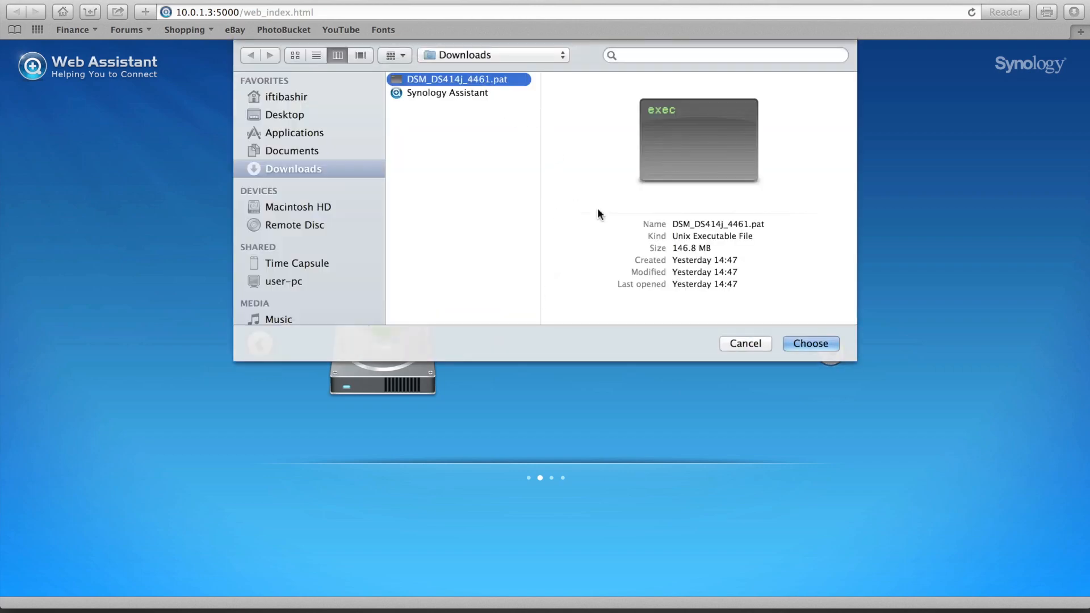
pyautogui.click(810, 344)
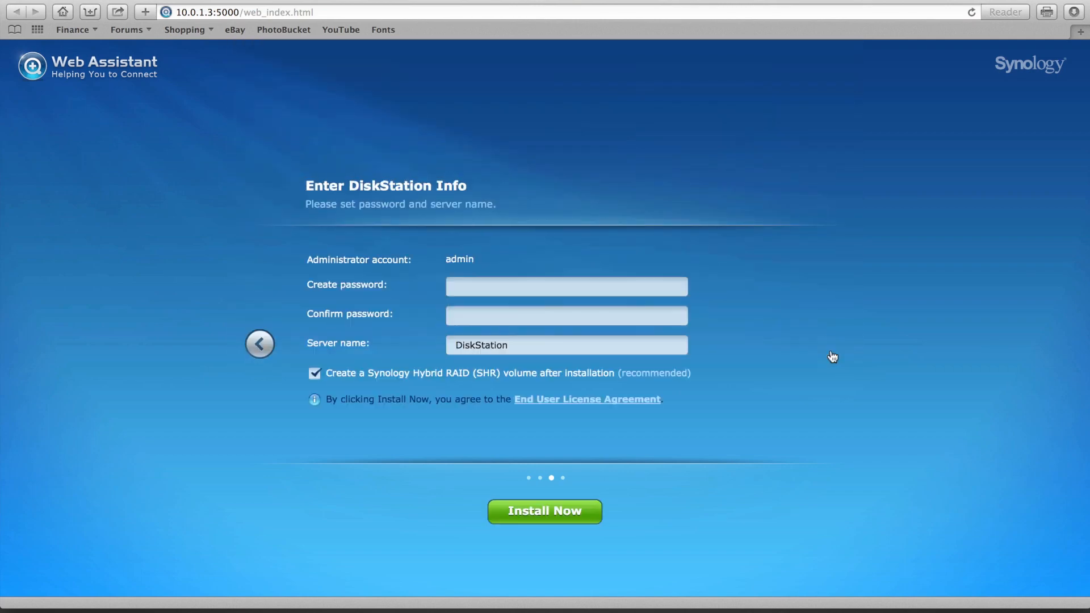
# - Enter the administrator password so DSM installation starts formatting the system partition
pyautogui.click(669, 287)
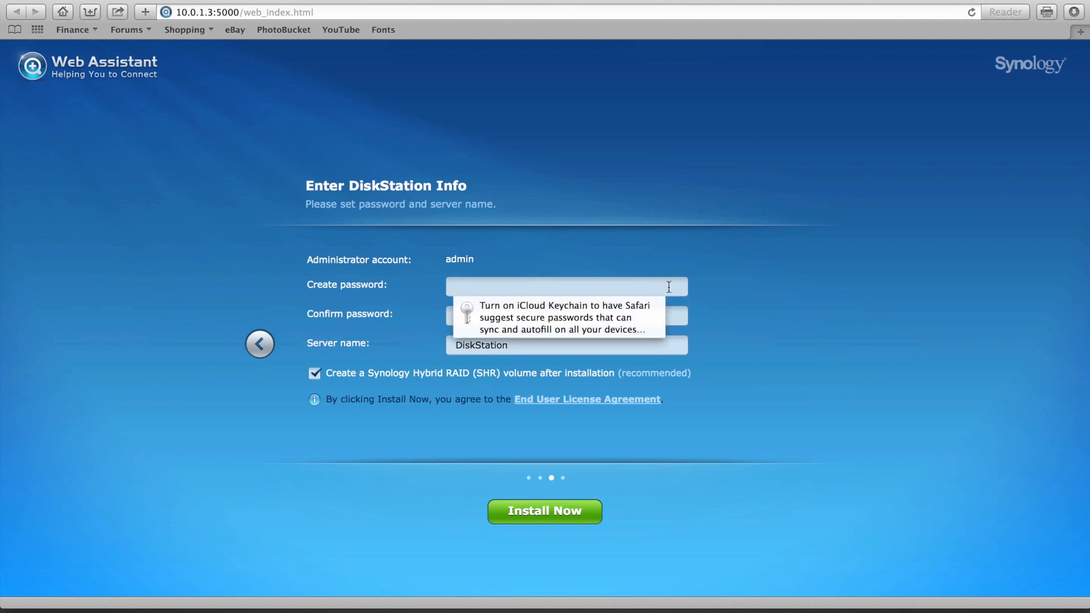
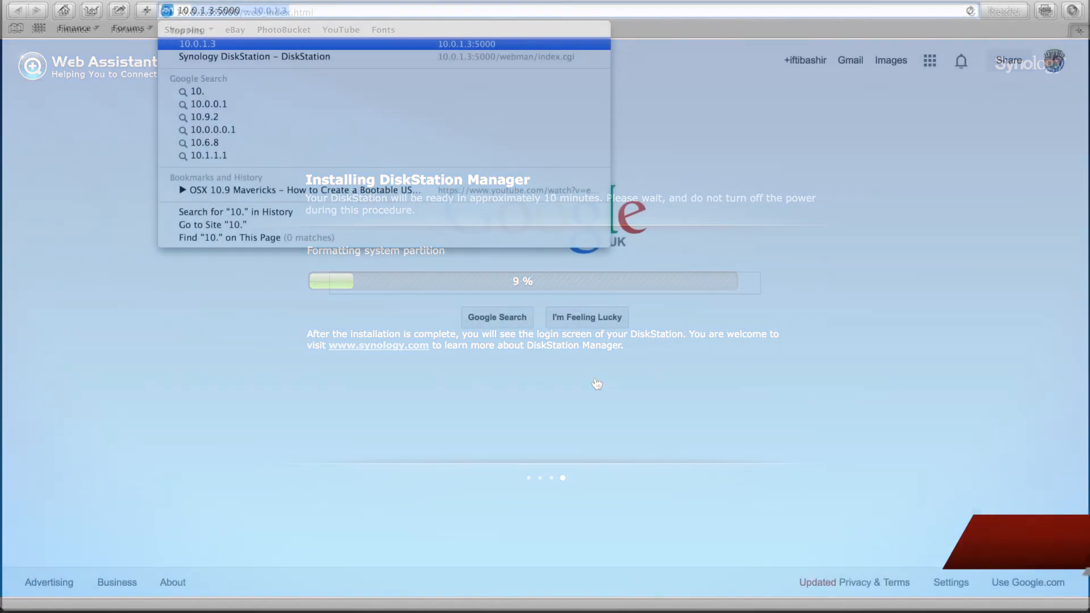
# - Load the DiskStation login page at 10.0.1.3:5000 with admin credentials entered
pyautogui.press('Return')
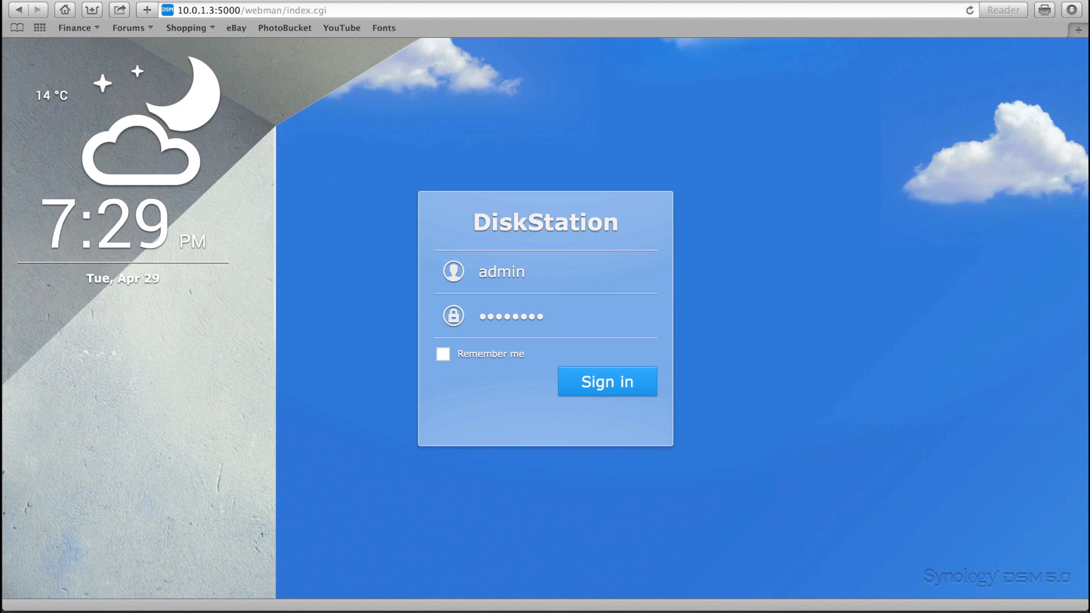
# - Sign in as admin, loading the DSM desktop with System Health and Resource Monitor widgets
pyautogui.press('Return')
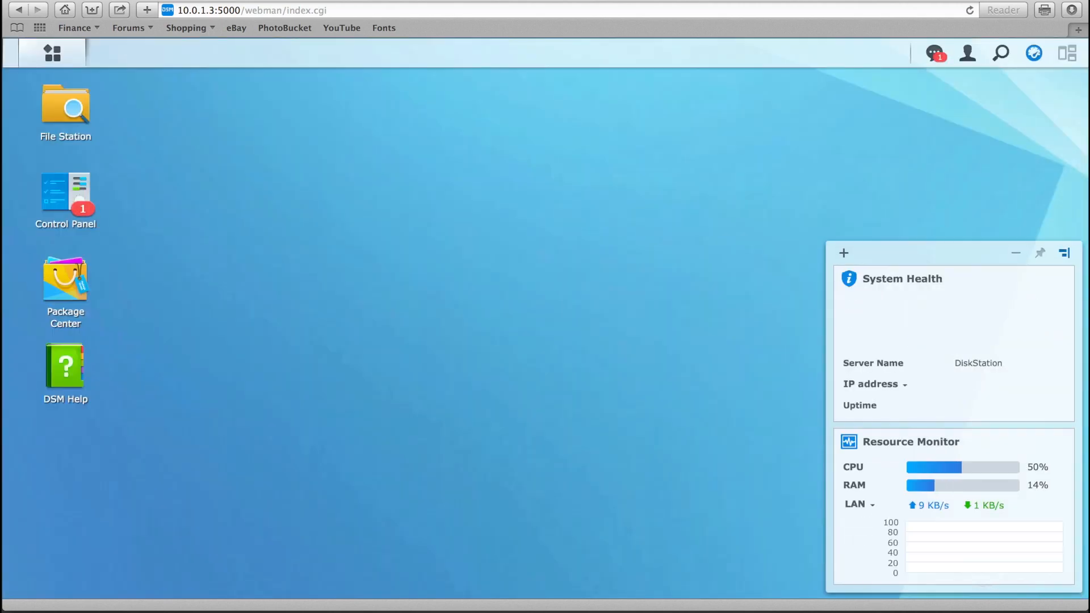
pyautogui.click(966, 55)
pyautogui.click(966, 56)
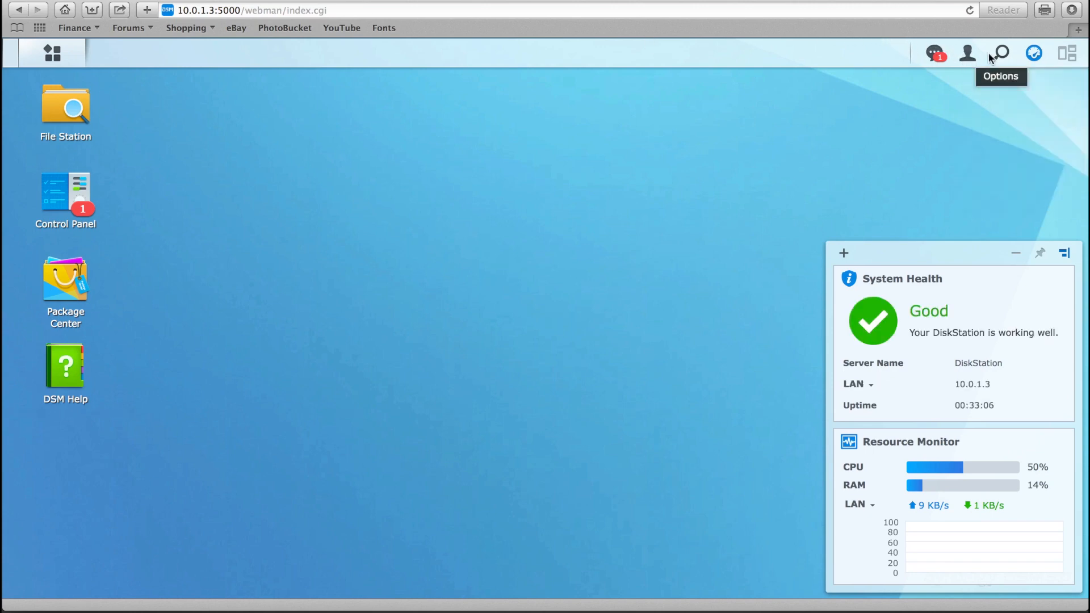
pyautogui.click(1034, 54)
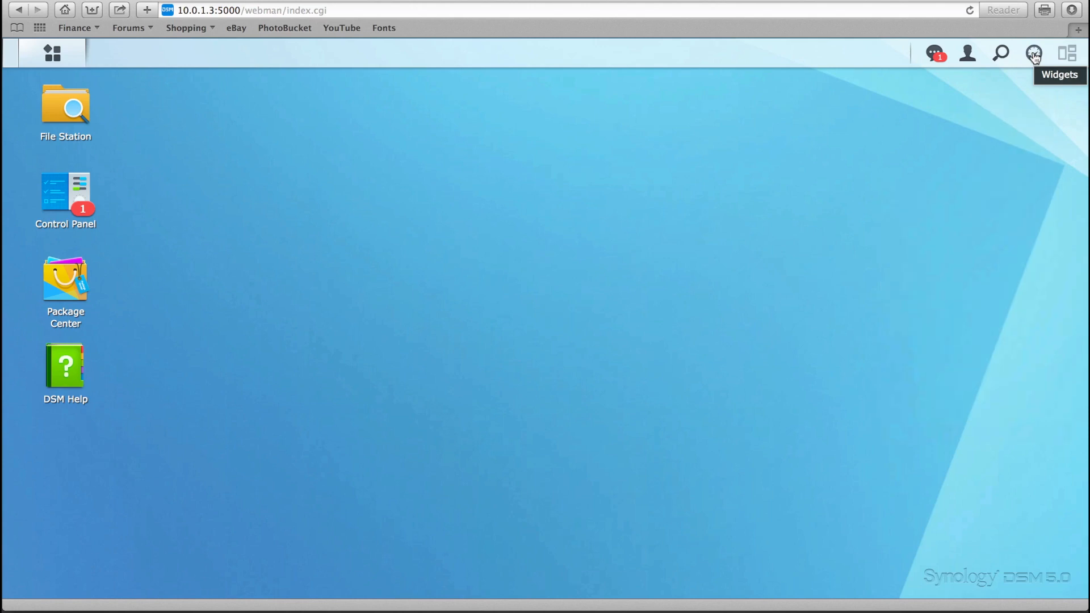
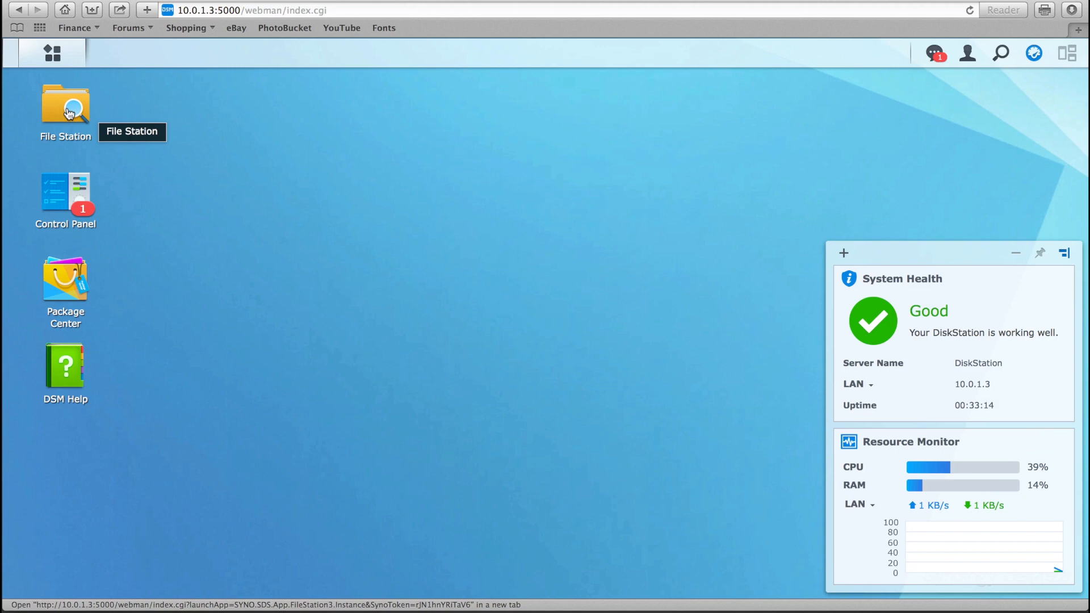
# - Browse File Station and Control Panel windows side by side, then clear the desktop
pyautogui.click(71, 112)
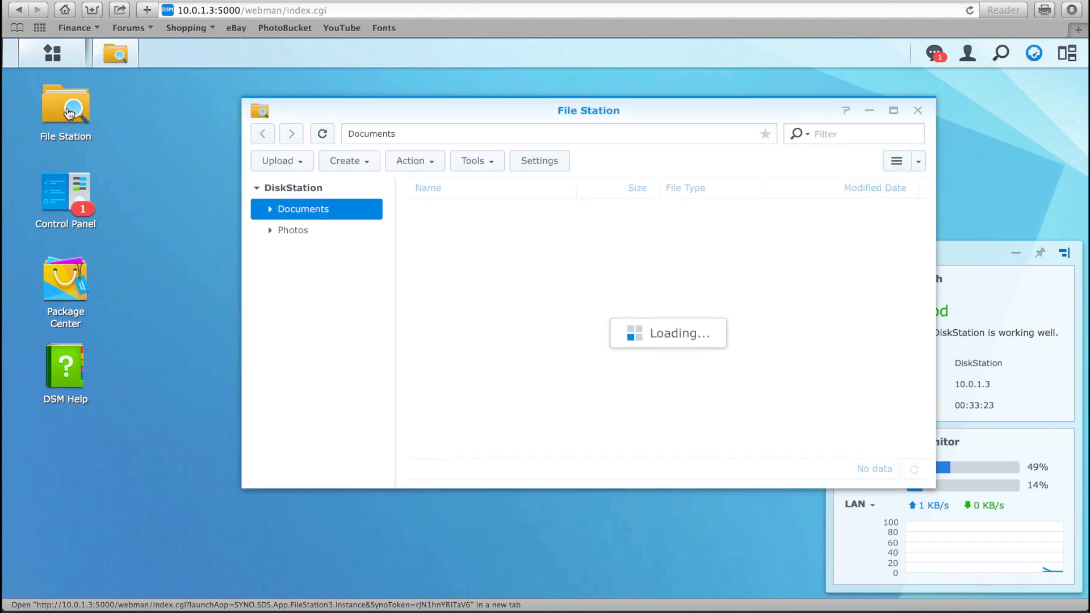
pyautogui.click(67, 189)
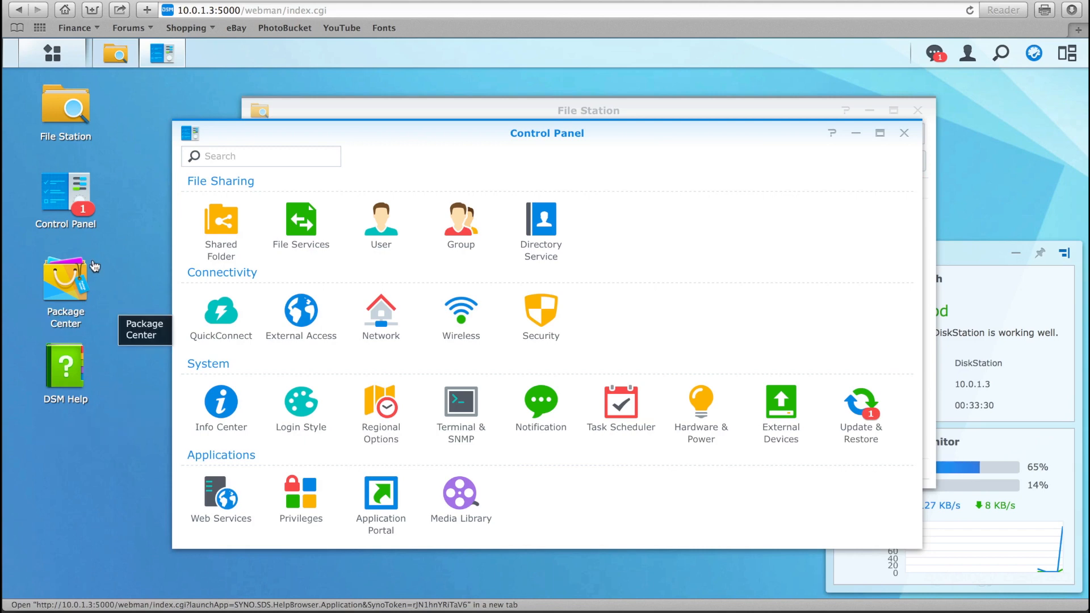
pyautogui.moveTo(375, 135)
pyautogui.mouseDown()
pyautogui.moveTo(307, 143)
pyautogui.moveTo(629, 109)
pyautogui.mouseUp()
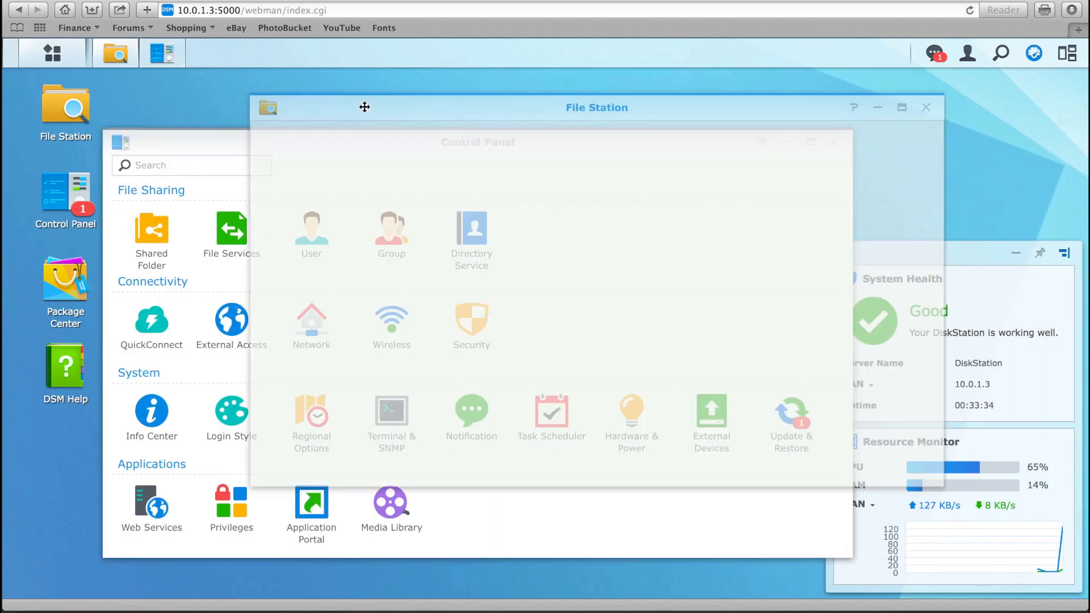
pyautogui.click(872, 113)
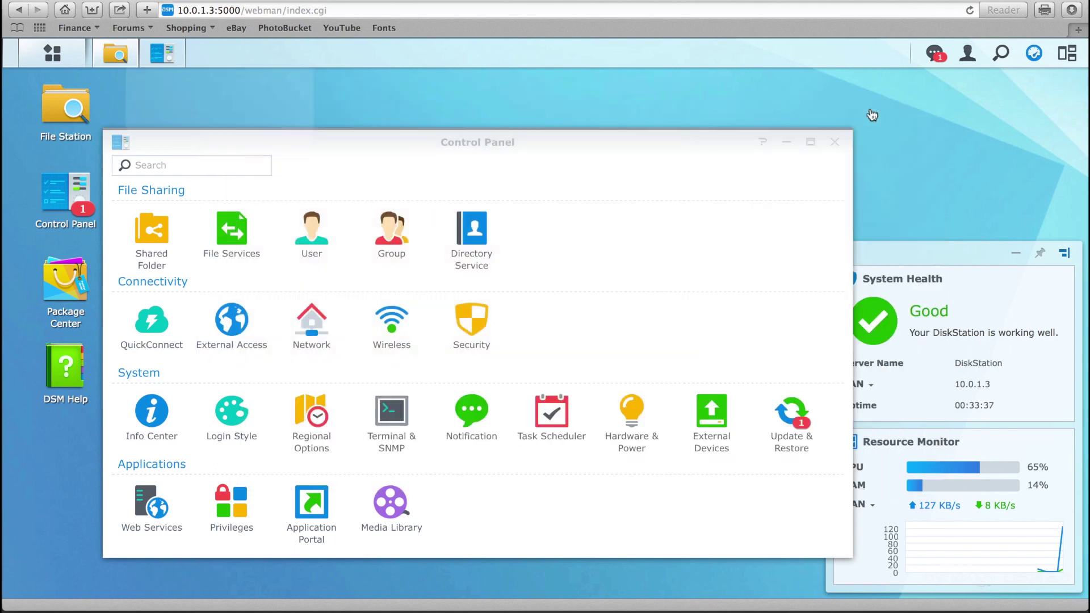
pyautogui.click(118, 55)
pyautogui.press('super+d')
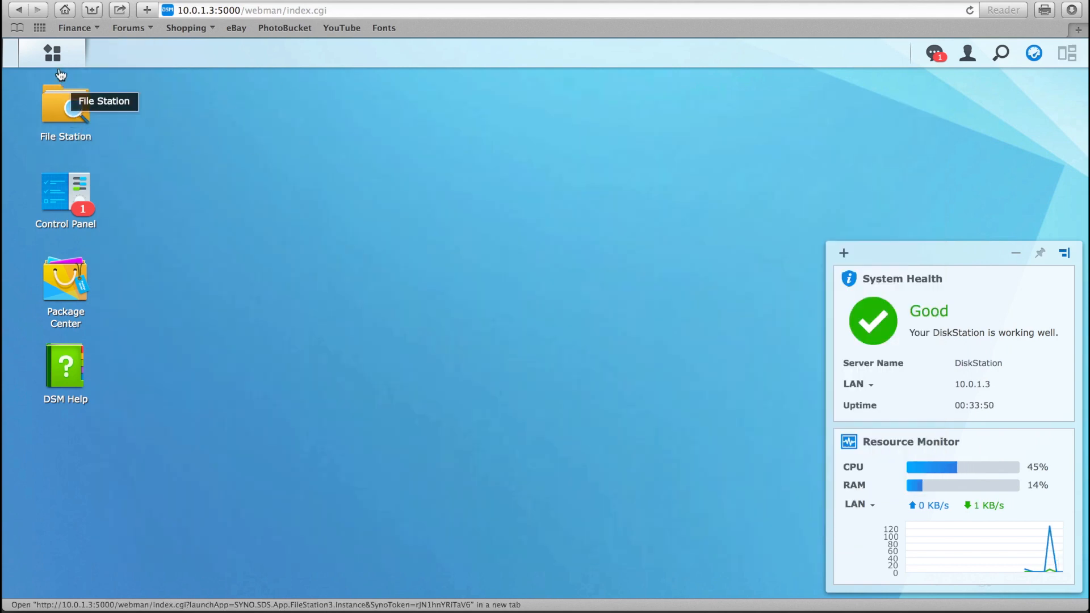
# - Review Volume 1's details in Storage Manager, then return to a clear desktop
pyautogui.click(52, 54)
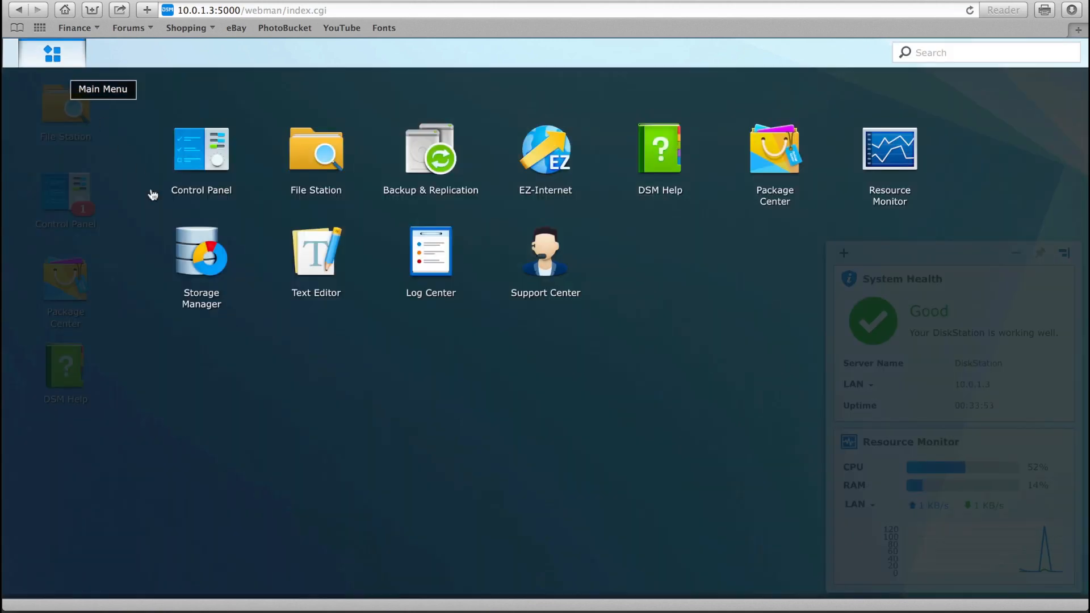
pyautogui.click(201, 256)
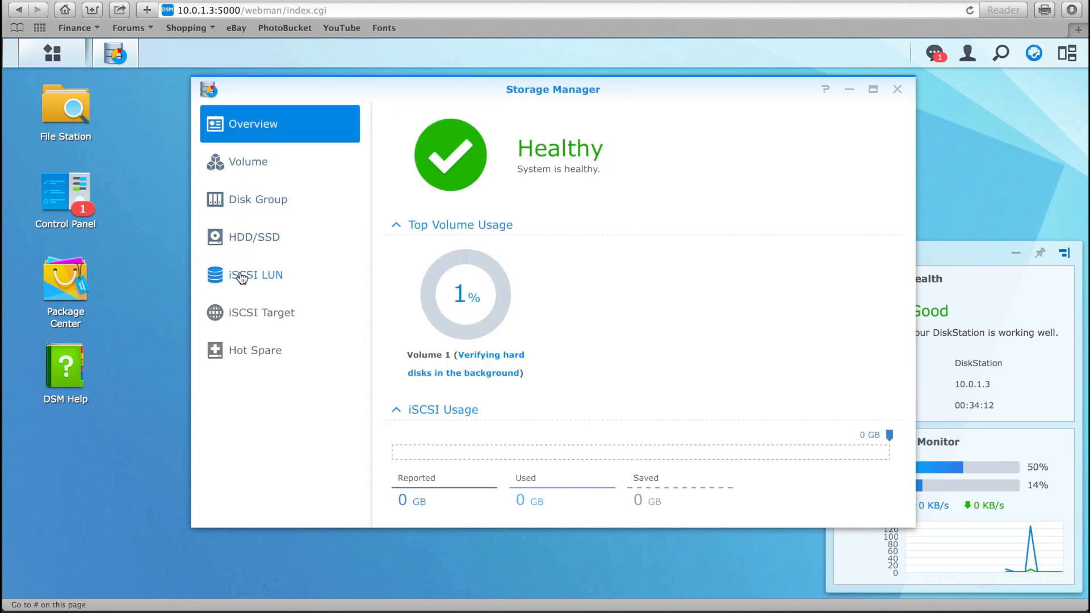
pyautogui.click(247, 169)
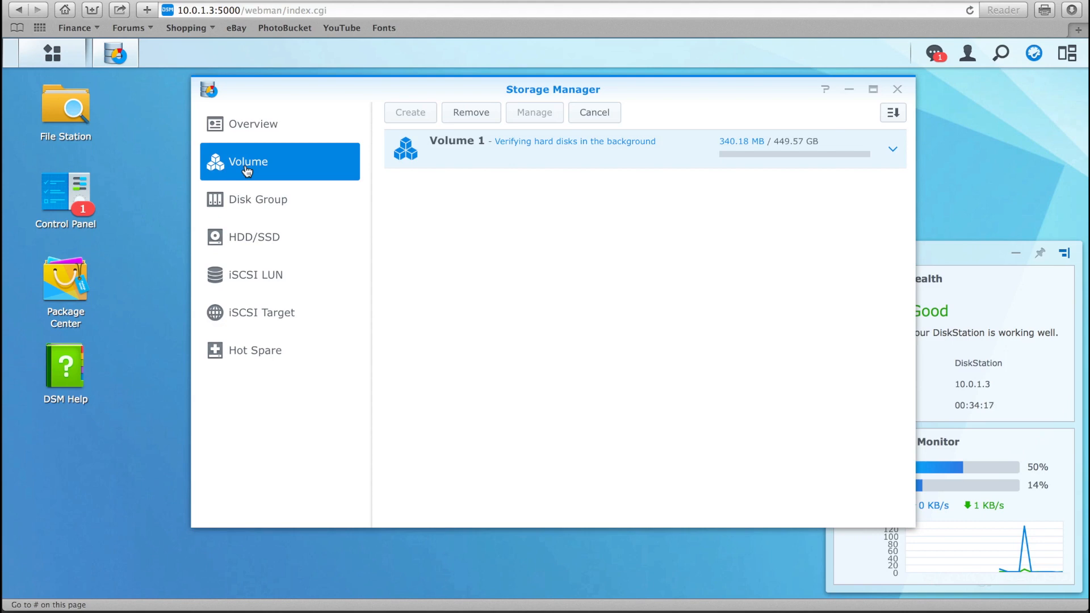
pyautogui.click(896, 152)
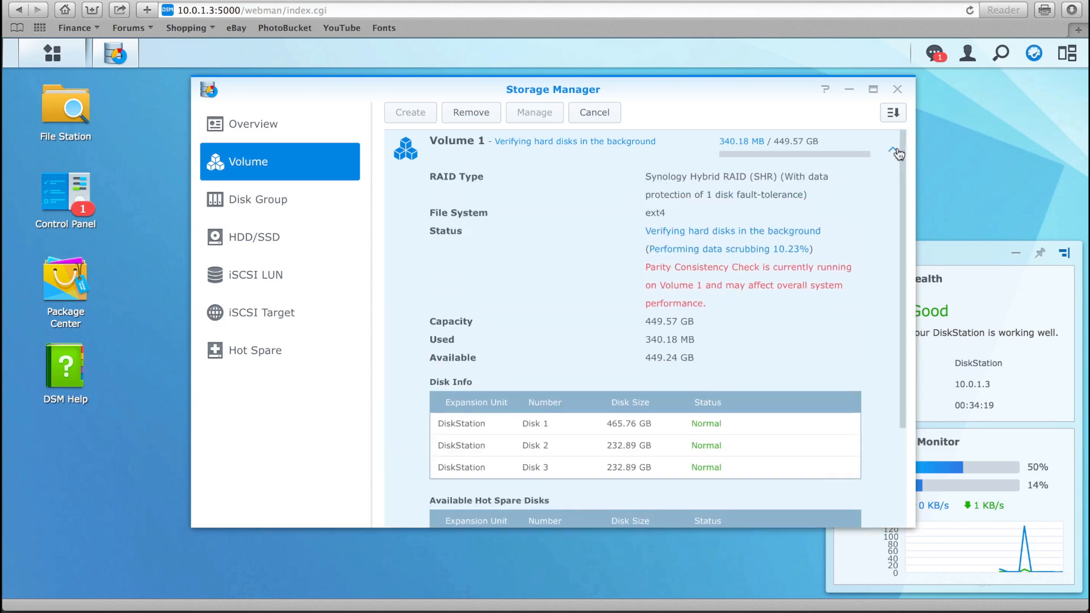
pyautogui.click(896, 89)
pyautogui.click(53, 54)
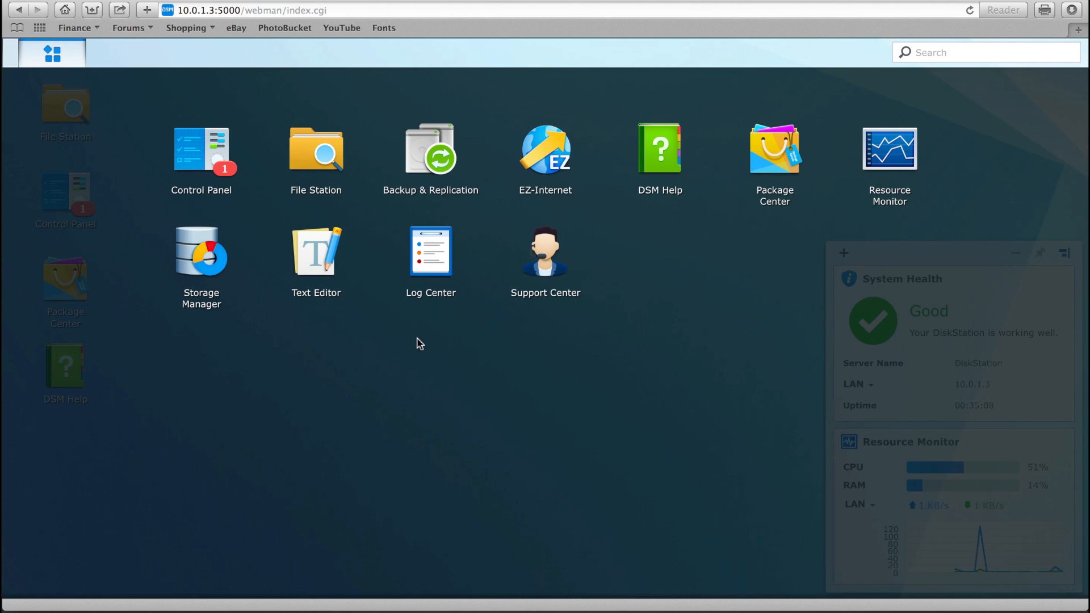
pyautogui.click(344, 401)
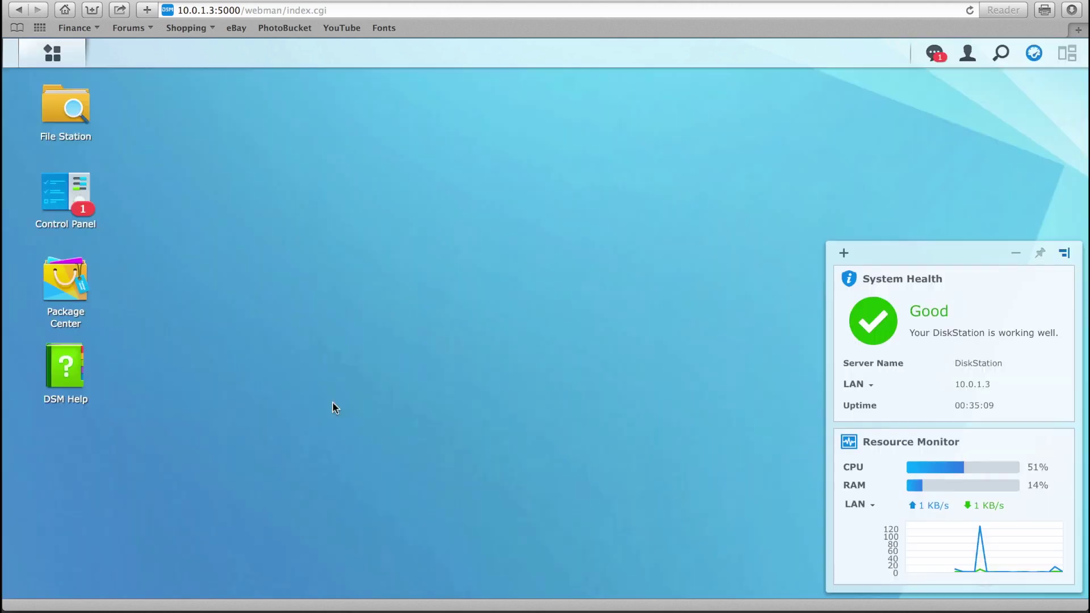
# - Glance at Package Center, close it, and bring up Control Panel
pyautogui.click(64, 275)
pyautogui.moveTo(698, 139); pyautogui.dragTo(615, 100)
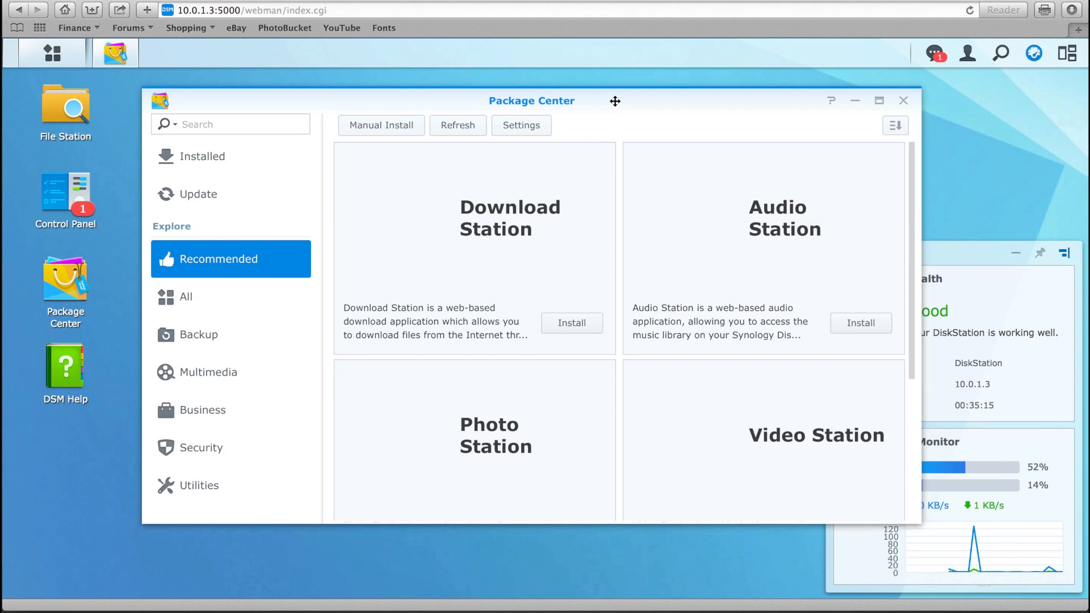
pyautogui.click(905, 102)
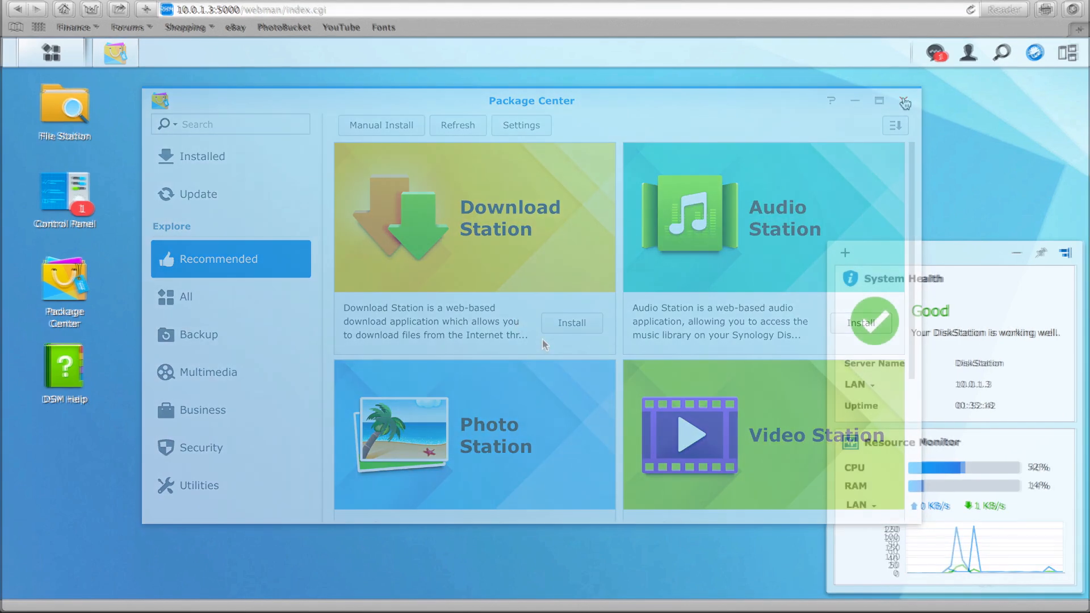
pyautogui.click(75, 192)
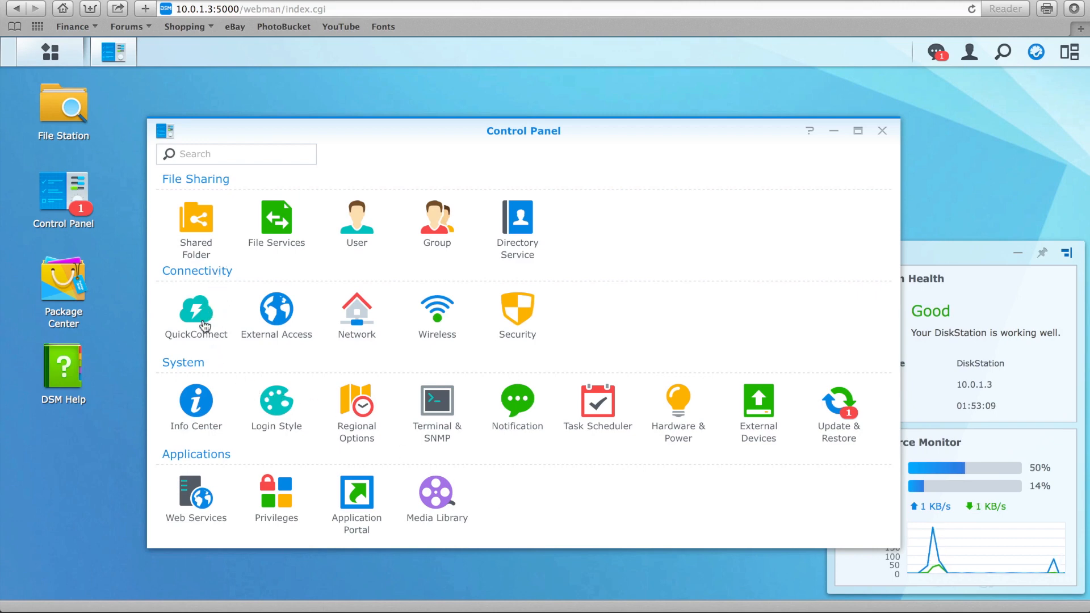
# - Show Info Center with the DS414j's serial, CPU, memory and DSM version
pyautogui.click(199, 400)
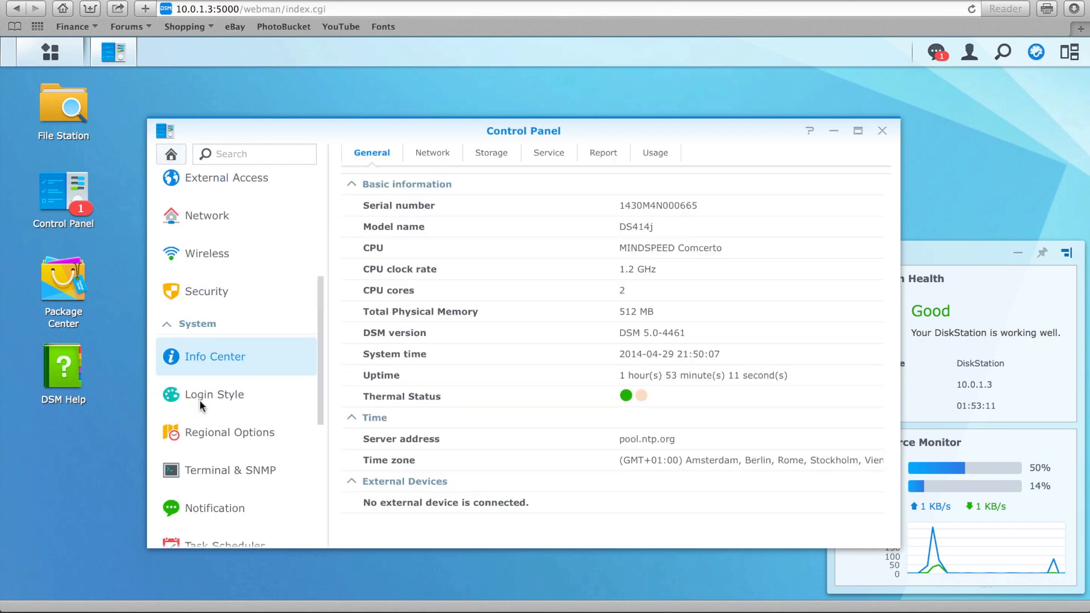
pyautogui.scroll(5, 237, 336)
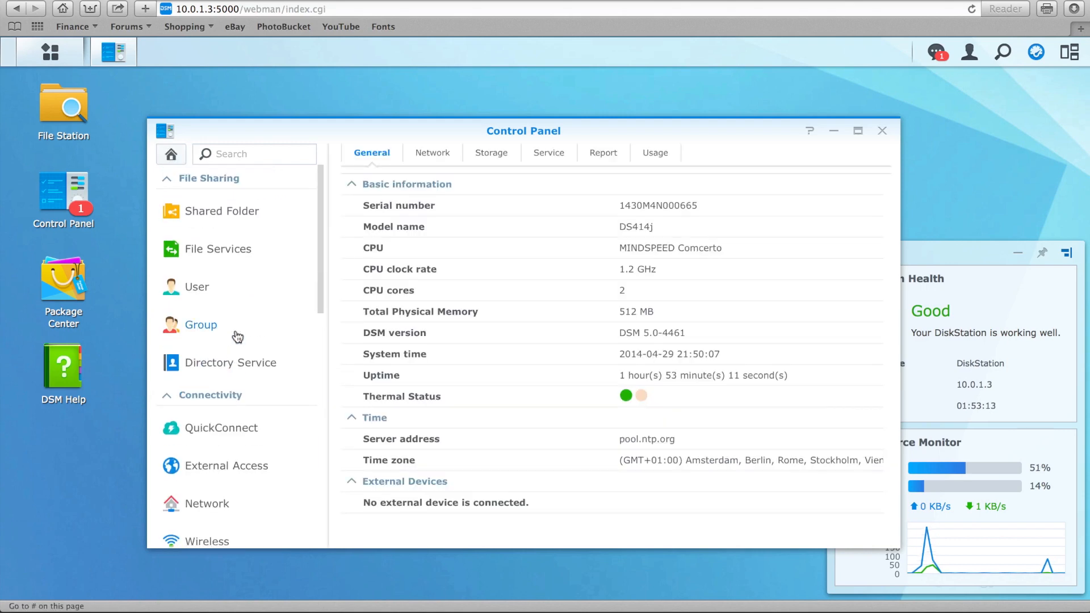
pyautogui.scroll(-5, 237, 337)
pyautogui.scroll(-3, 238, 336)
pyautogui.scroll(1, 237, 336)
pyautogui.scroll(8, 238, 337)
# - Browse Shared Folder, Network, Wireless and Info Center pages, ending on Notification settings
pyautogui.click(214, 212)
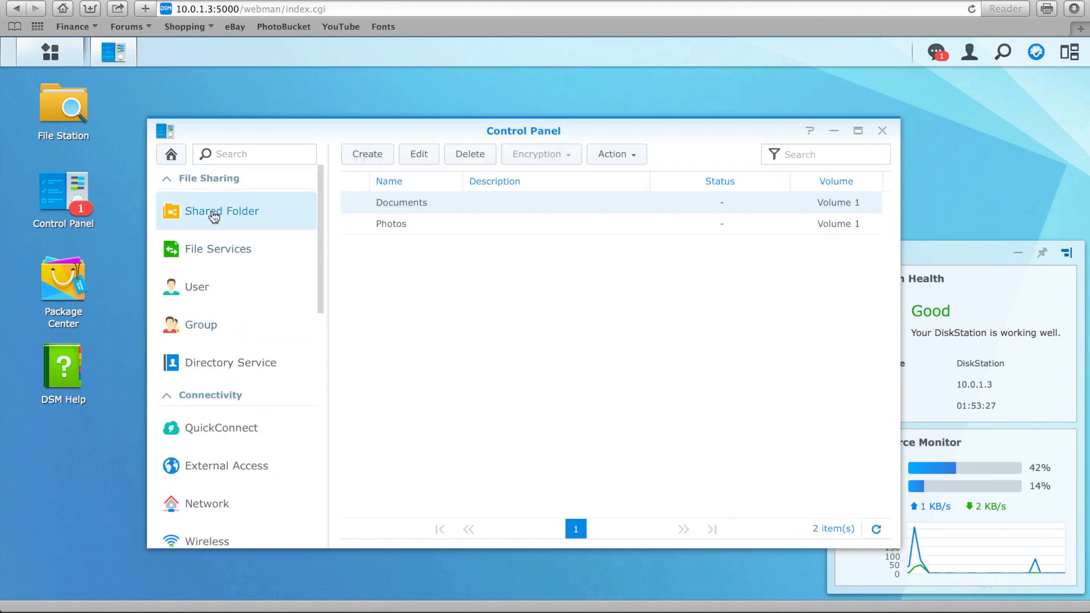
pyautogui.scroll(-5, 218, 362)
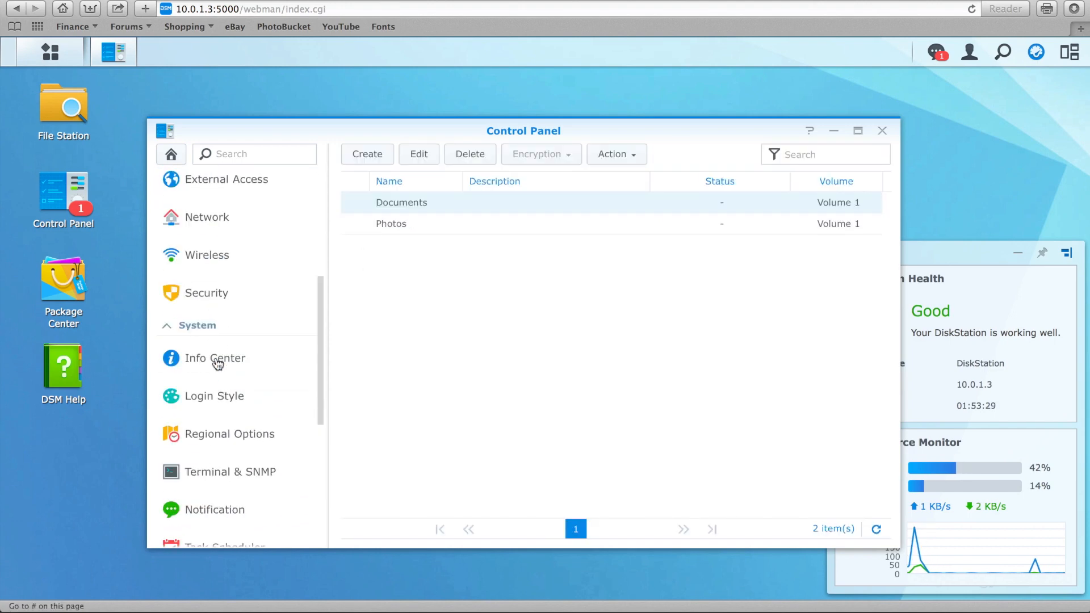
pyautogui.scroll(-2, 219, 361)
pyautogui.click(214, 208)
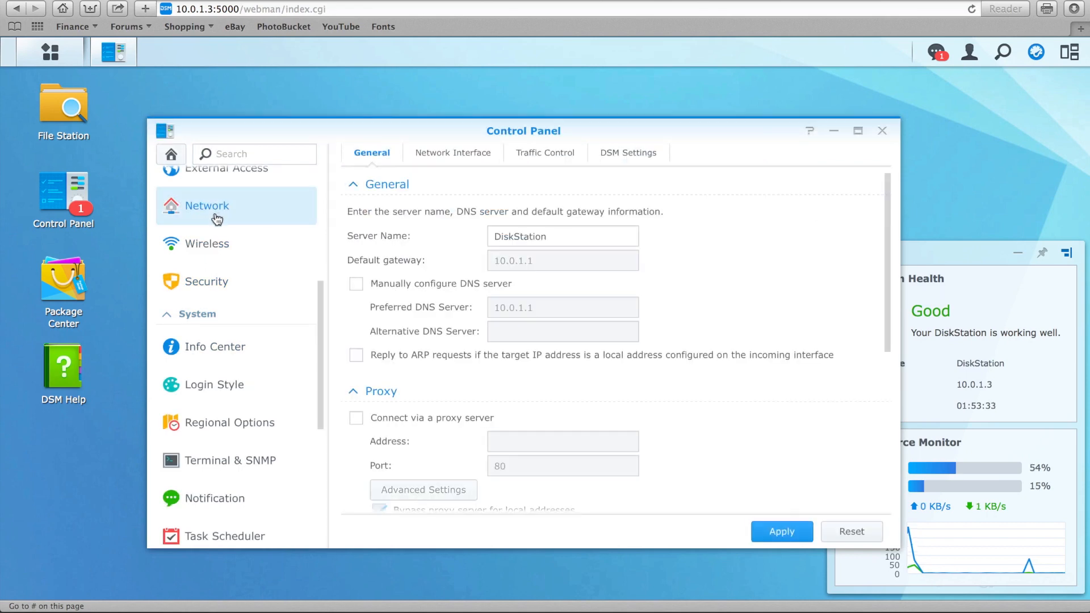
pyautogui.click(207, 243)
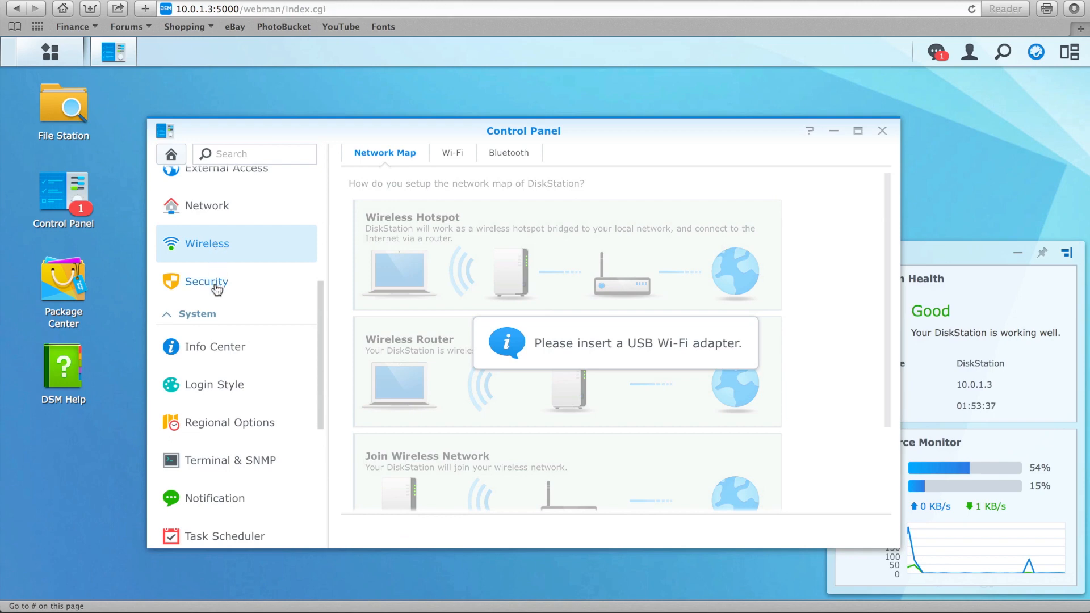
pyautogui.click(216, 347)
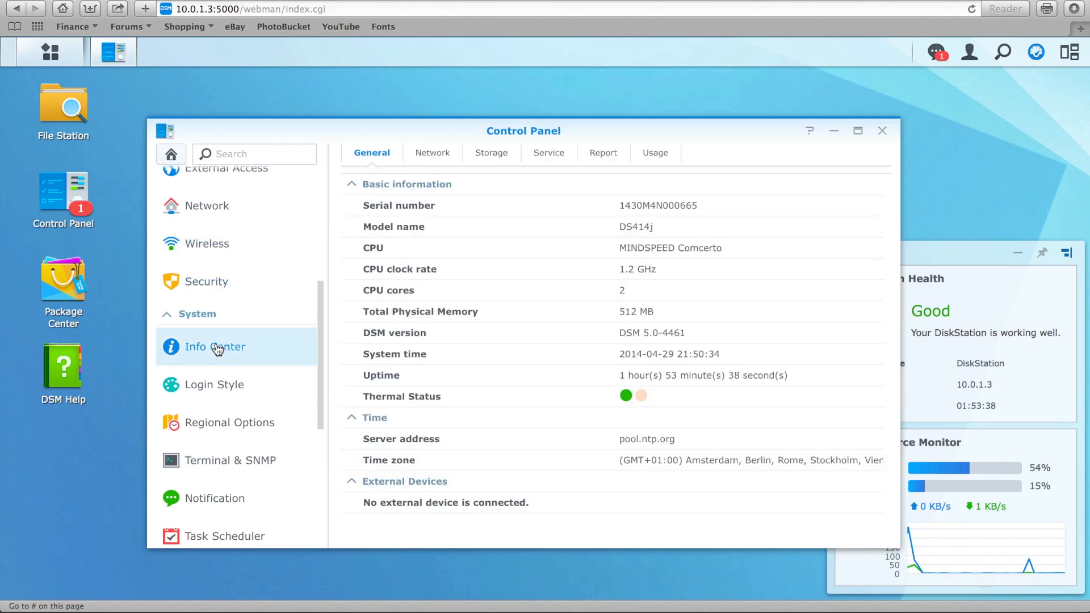
pyautogui.scroll(-5, 217, 347)
pyautogui.scroll(-5, 217, 347)
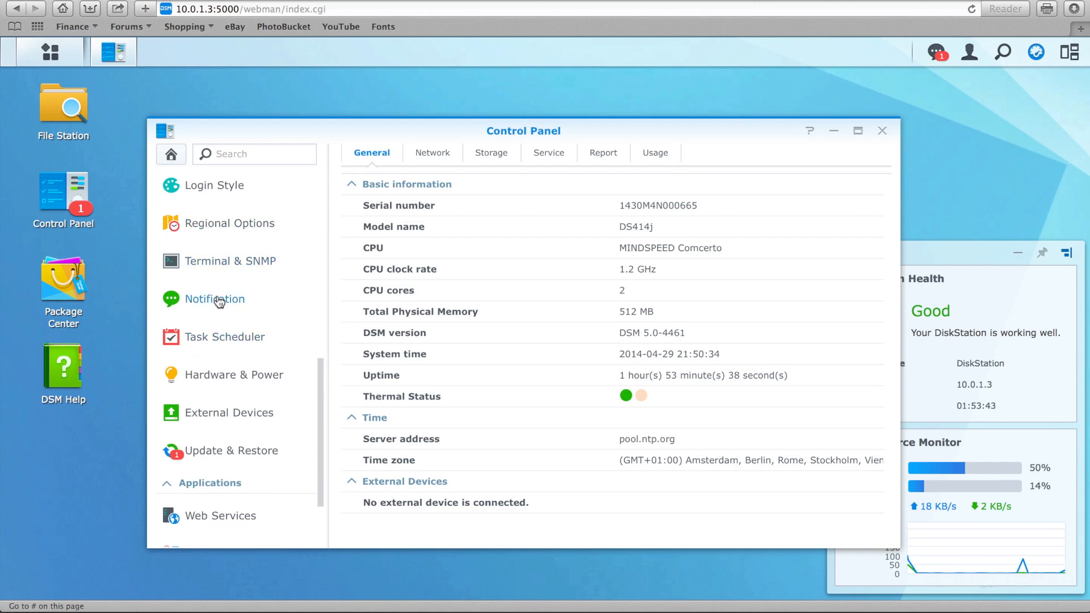
pyautogui.click(217, 299)
pyautogui.scroll(-2, 218, 299)
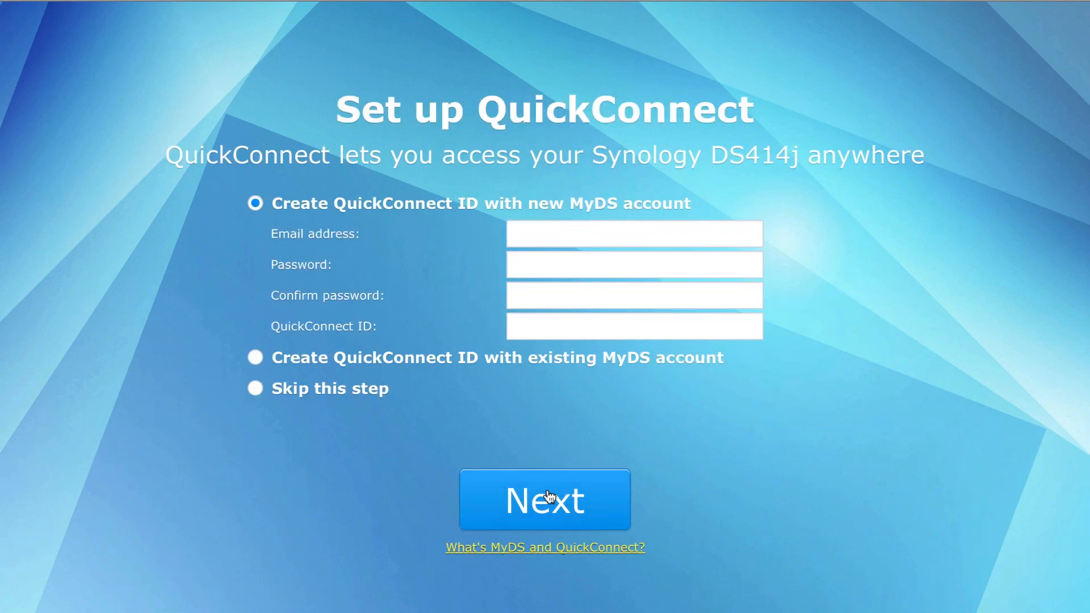
# - Fill the new MyDS account email and password, moving on to the QuickConnect ID
pyautogui.click(578, 234)
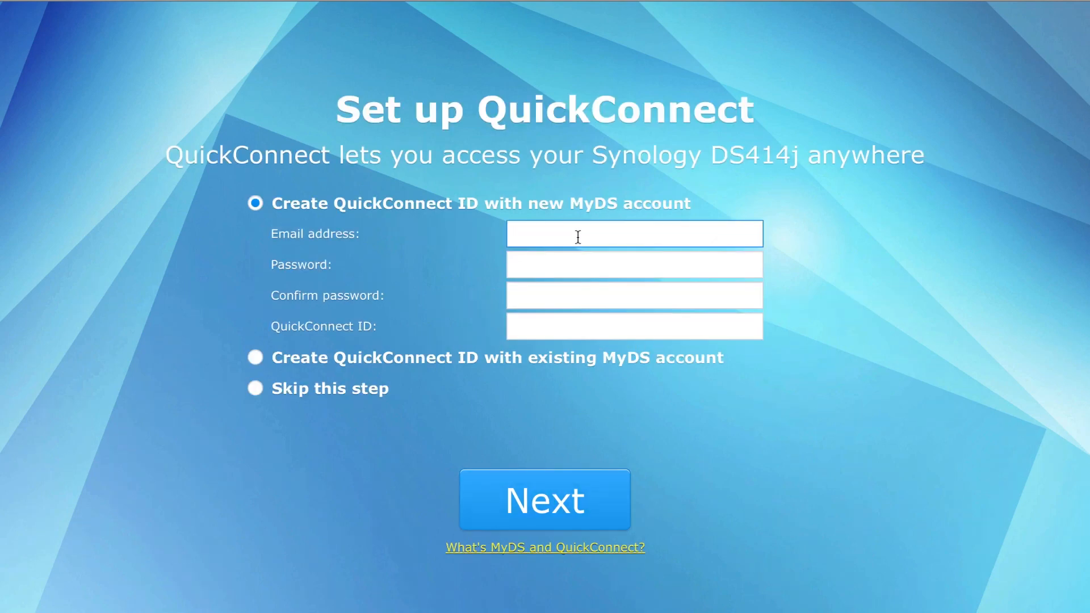
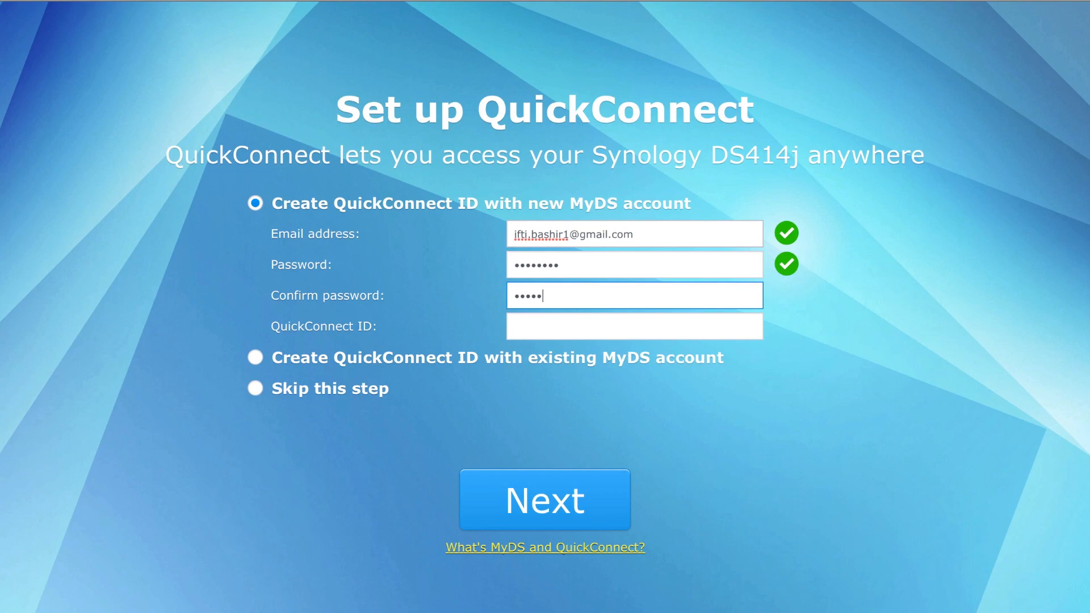
pyautogui.press('Tab')
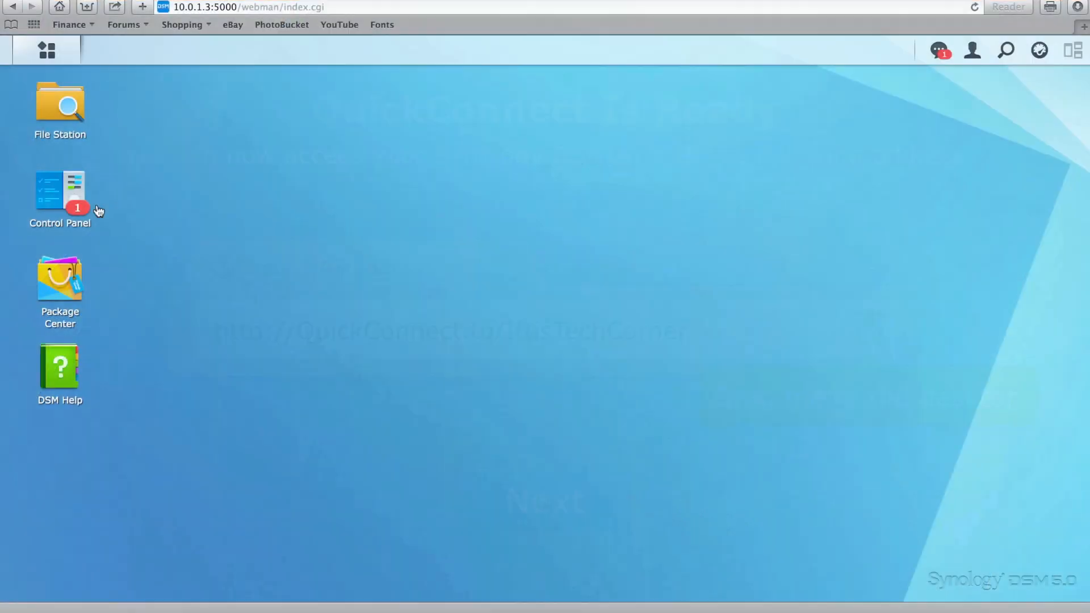
# - Review QuickConnect in Control Panel and finish setup as QuickConnect.to/IftisTechCorner
pyautogui.click(73, 201)
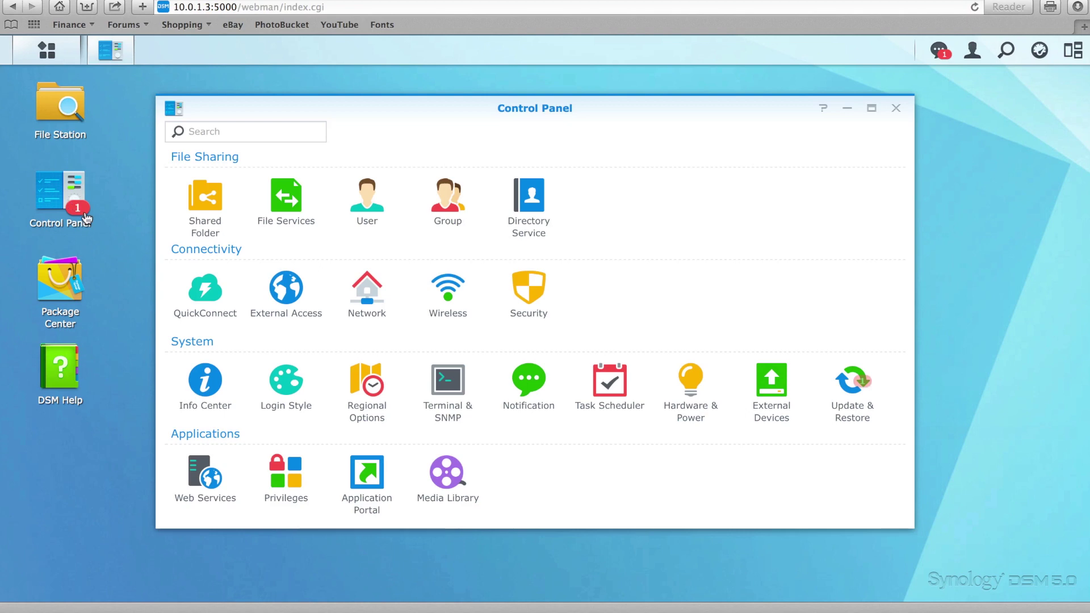
pyautogui.click(205, 290)
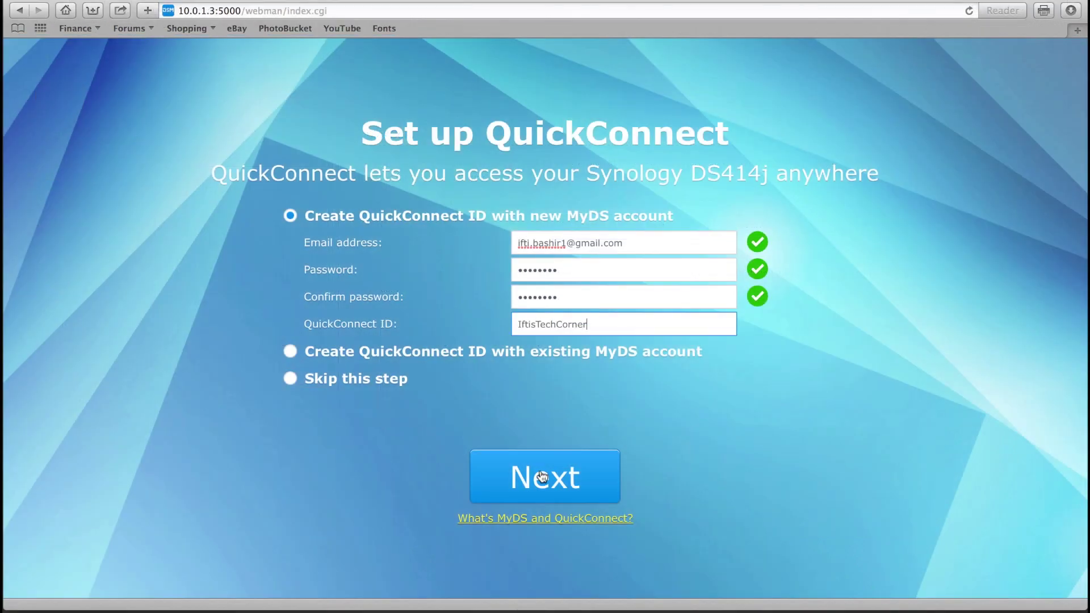
pyautogui.click(542, 477)
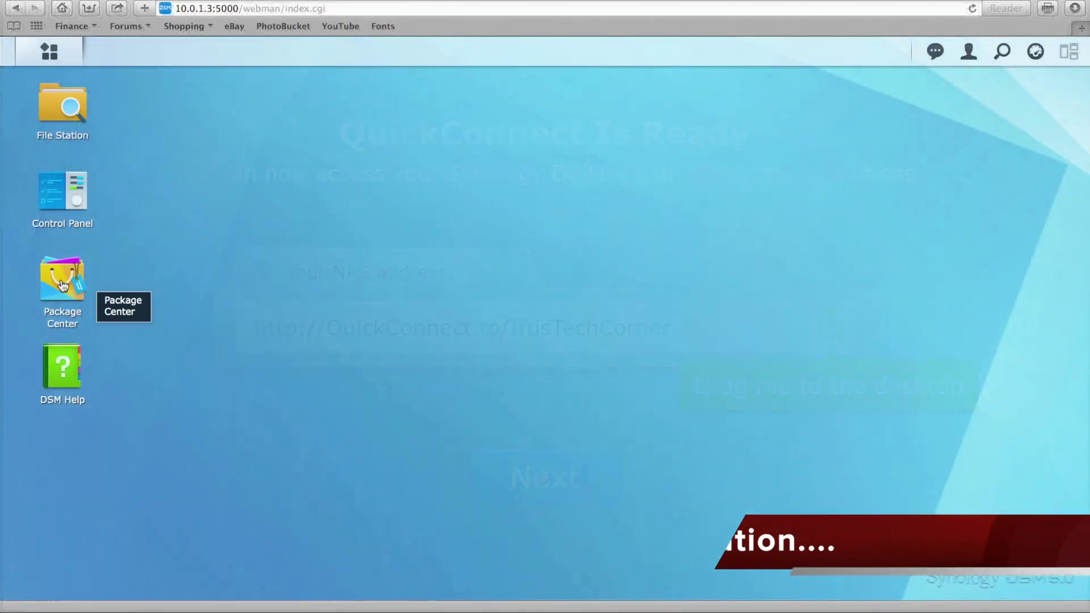
# - Show Cloud Station's details page from Package Center's All list
pyautogui.click(85, 285)
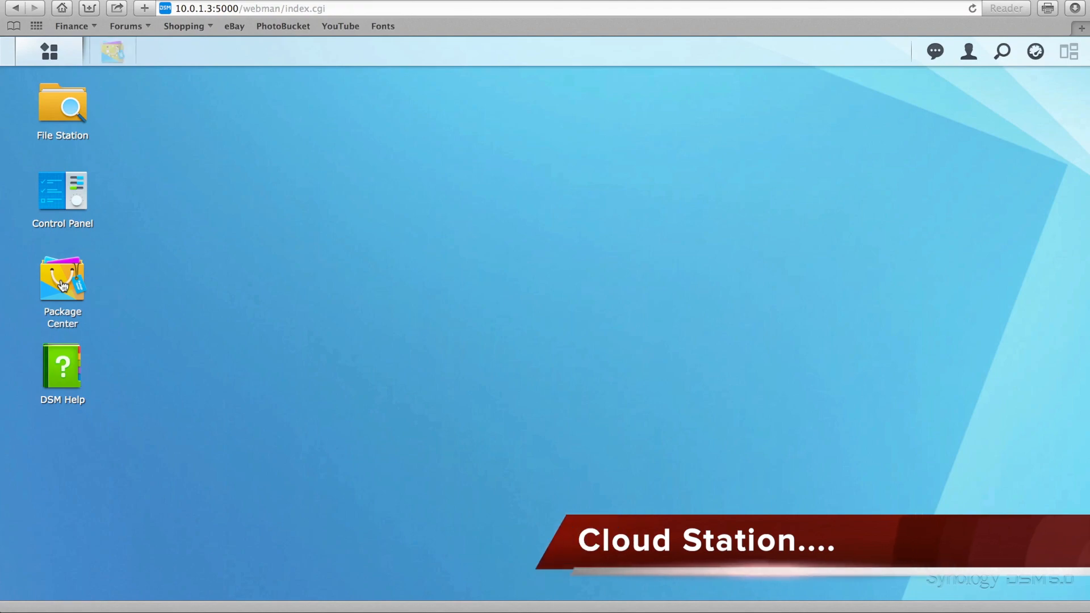
pyautogui.scroll(-2, 466, 287)
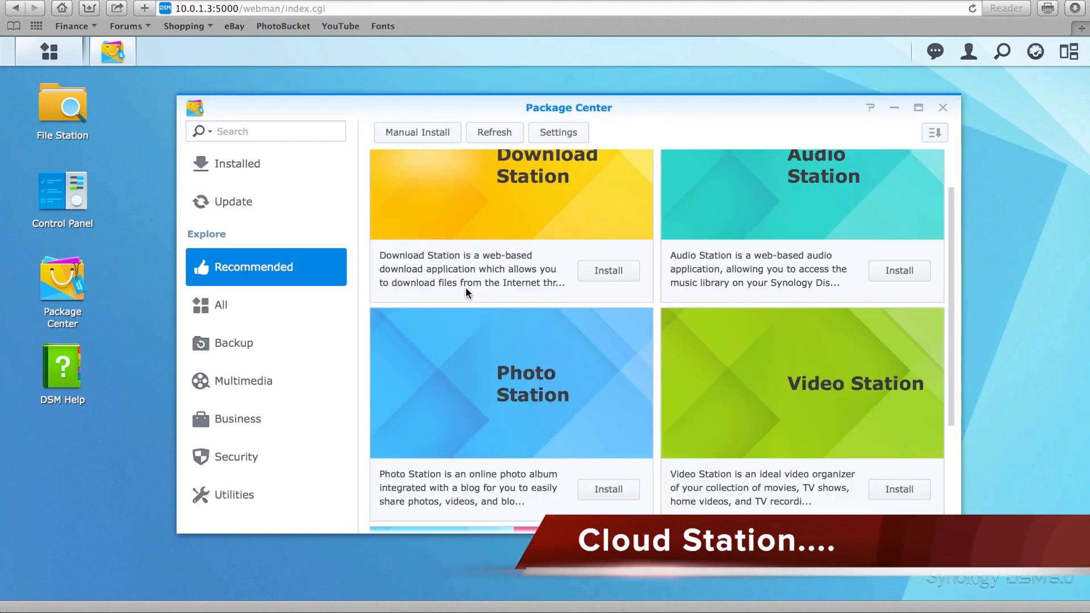
pyautogui.scroll(-3, 465, 288)
pyautogui.scroll(5, 466, 287)
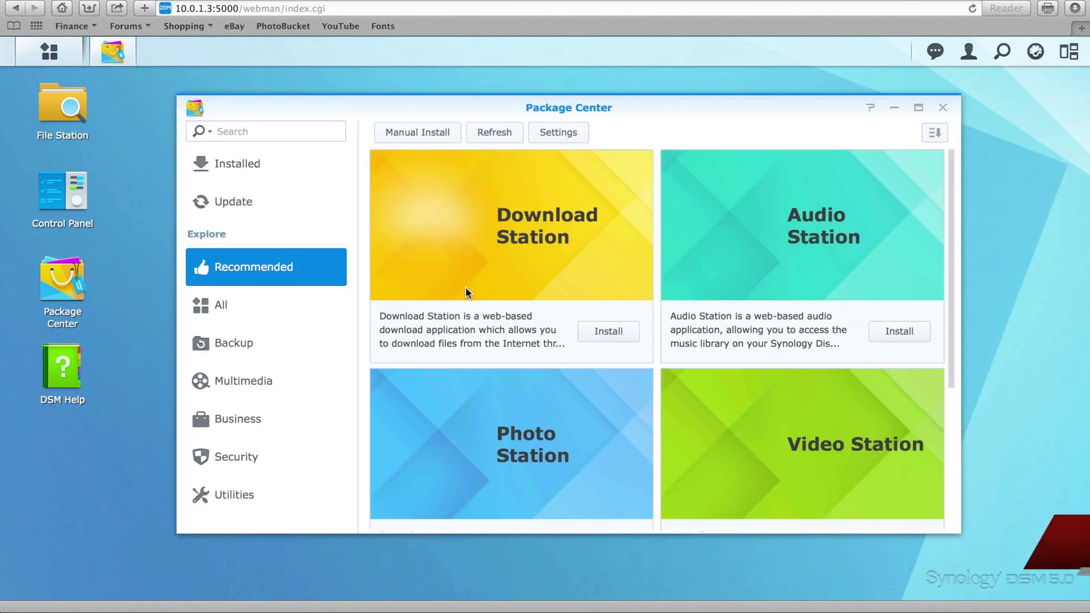
pyautogui.click(266, 313)
pyautogui.scroll(-5, 565, 313)
pyautogui.scroll(-5, 565, 312)
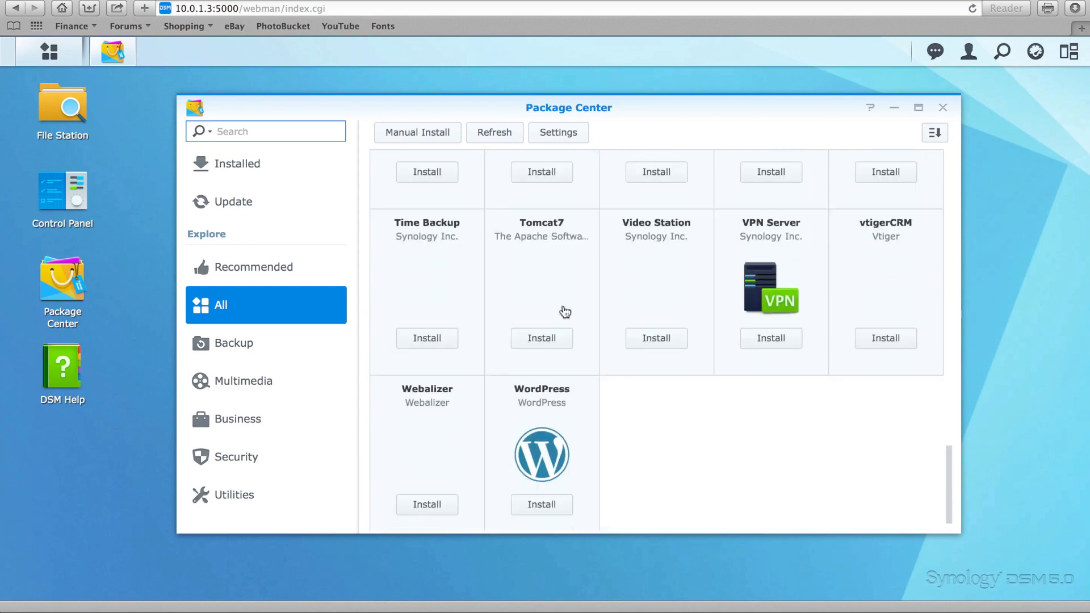
pyautogui.scroll(-1, 565, 312)
pyautogui.scroll(4, 565, 312)
pyautogui.scroll(4, 564, 312)
pyautogui.scroll(4, 564, 312)
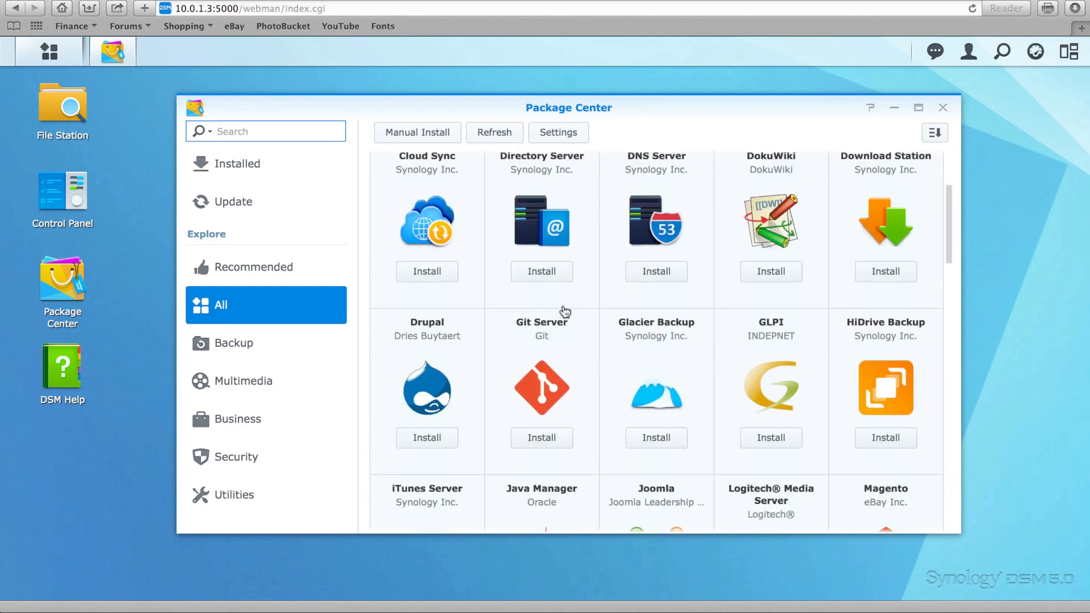
pyautogui.scroll(3, 565, 312)
pyautogui.click(754, 229)
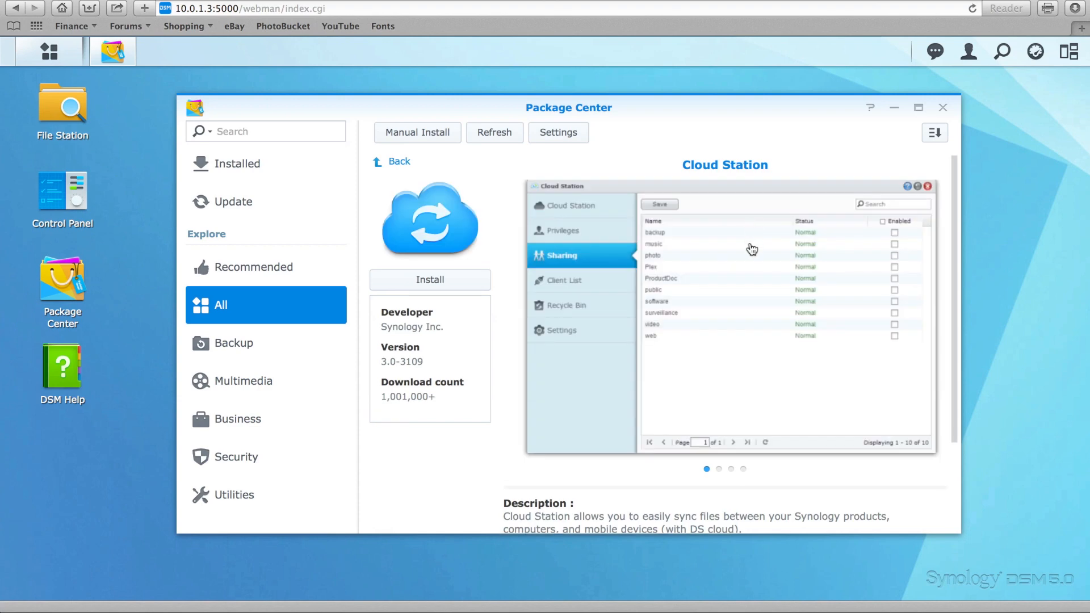
# - Browse Cloud Station's screenshots, install it, and close Package Center
pyautogui.click(719, 469)
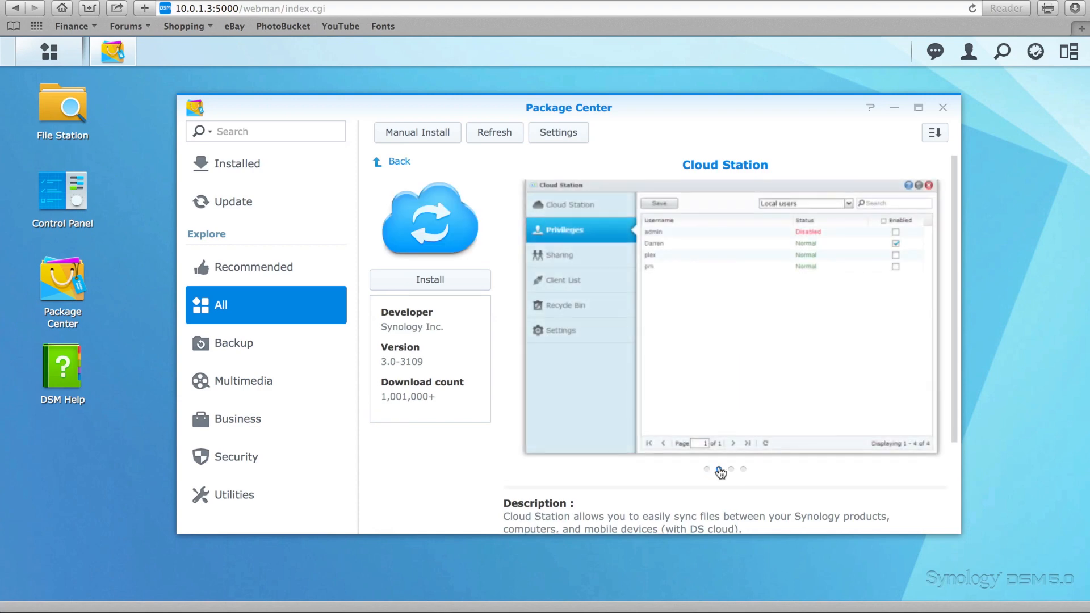
pyautogui.click(731, 469)
pyautogui.click(437, 282)
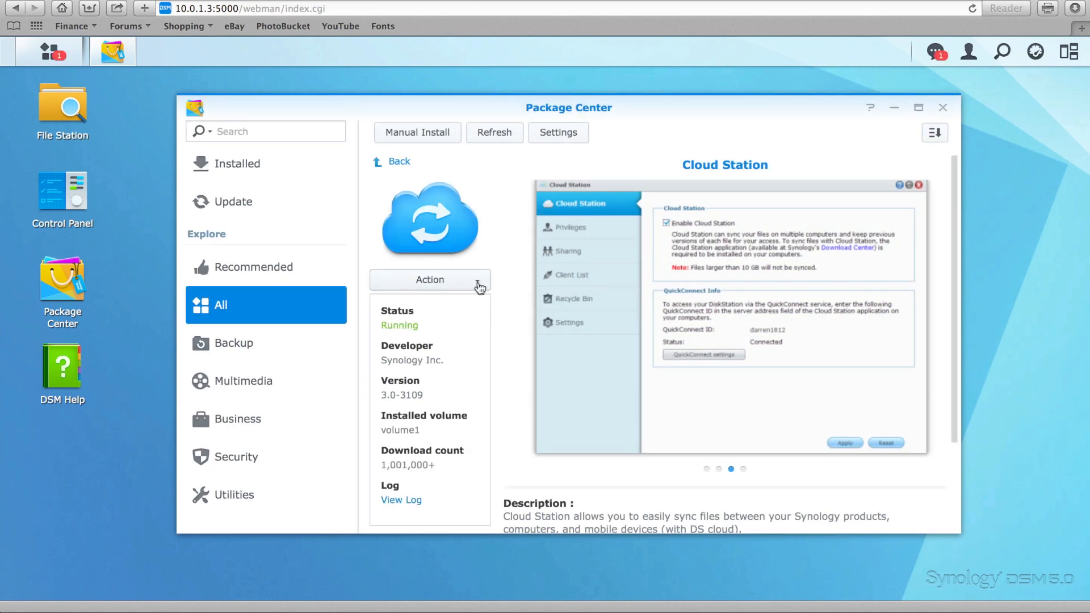
pyautogui.click(945, 108)
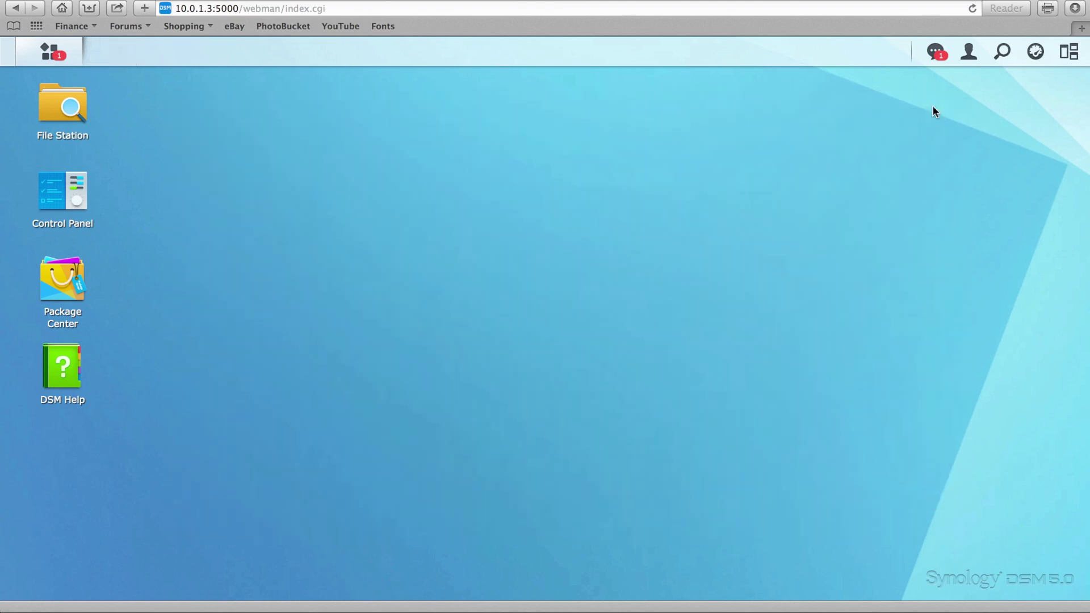
# - Launch Cloud Station and review its Computers, Mobile Devices, DiskStations help and Action list
pyautogui.click(48, 52)
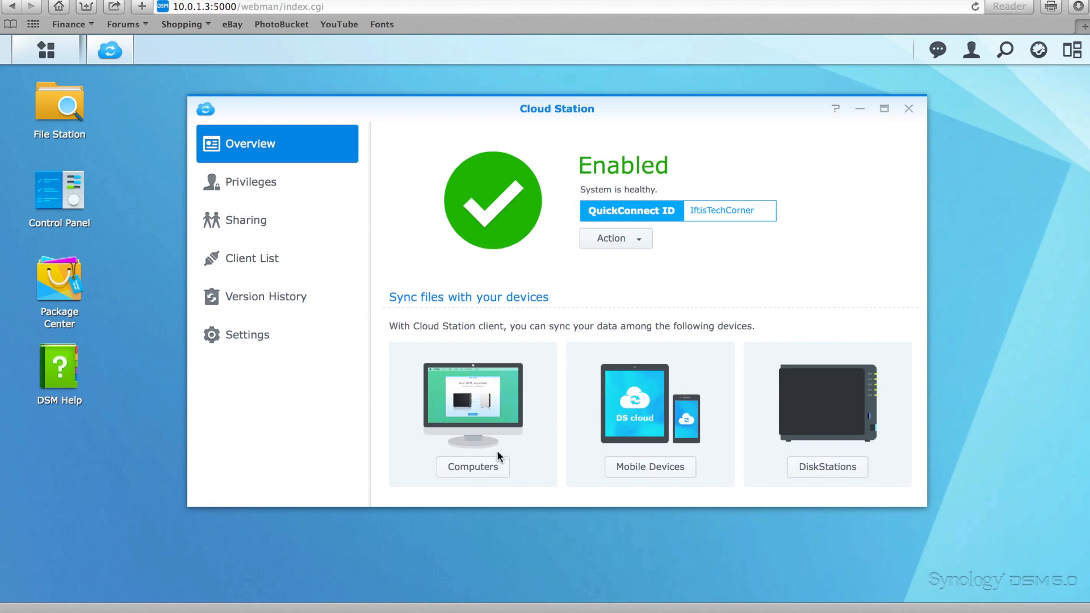
pyautogui.click(487, 467)
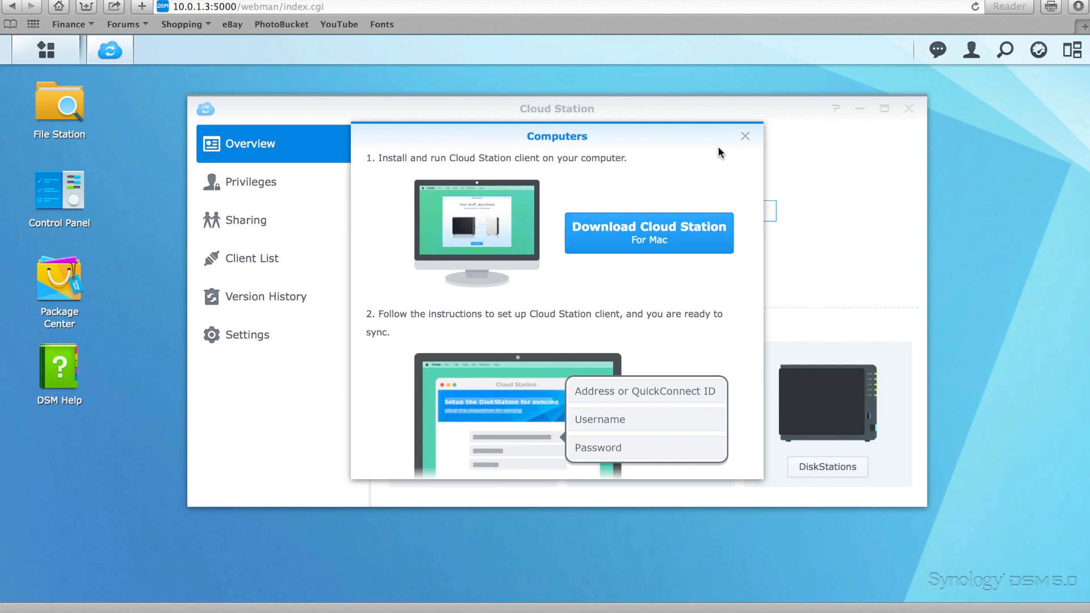
pyautogui.click(746, 138)
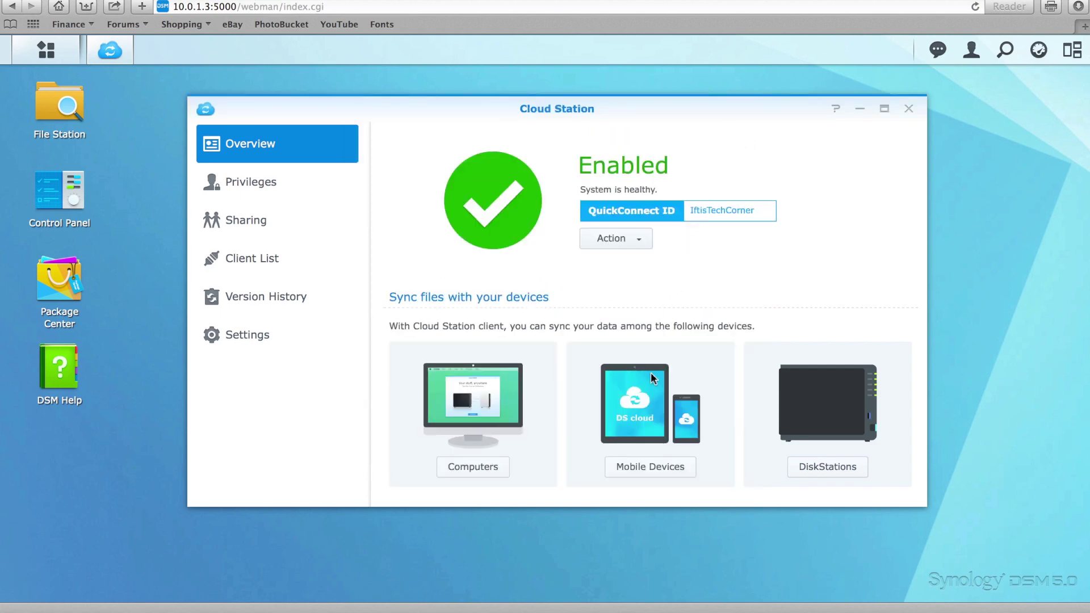
pyautogui.click(644, 466)
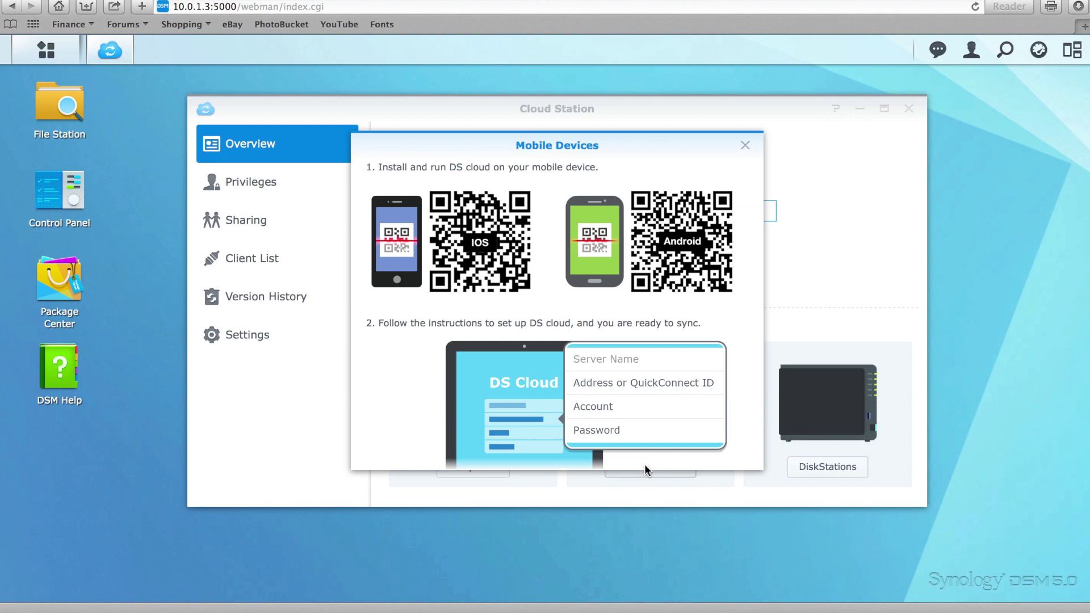
pyautogui.click(746, 147)
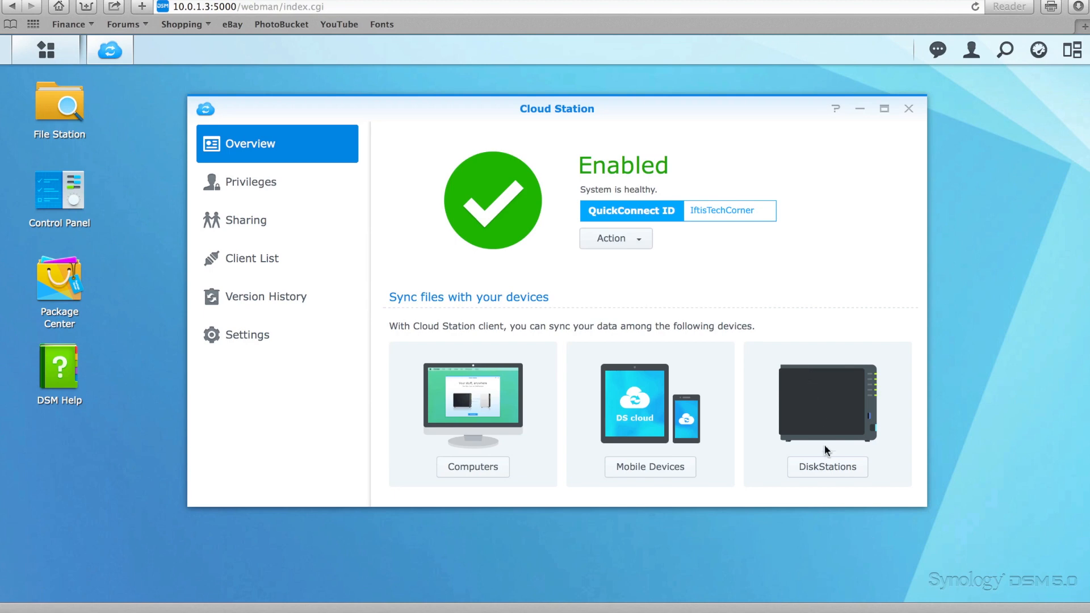
pyautogui.click(827, 466)
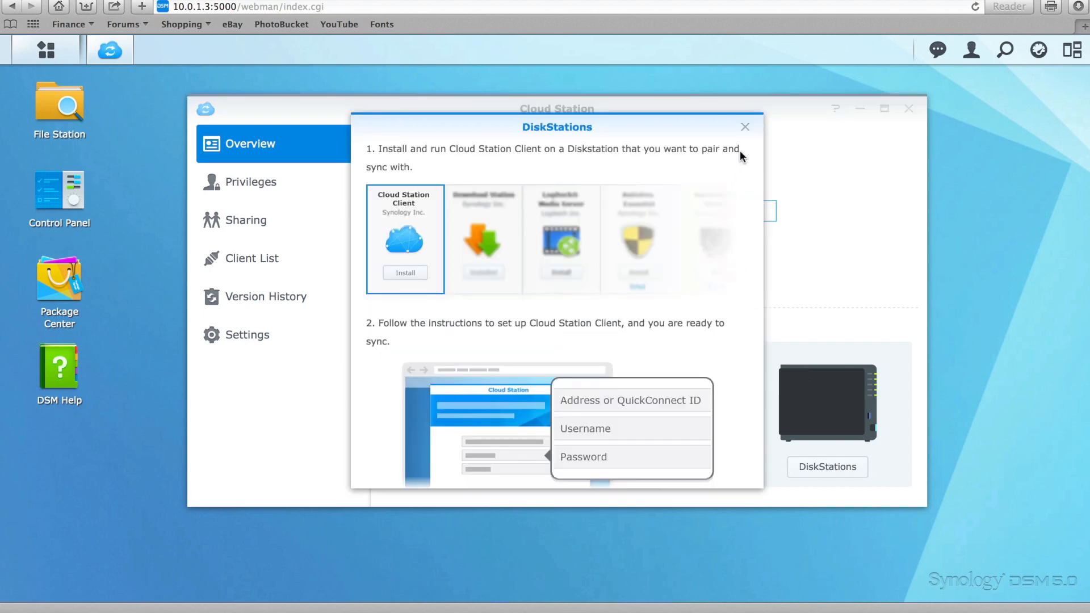
pyautogui.click(748, 130)
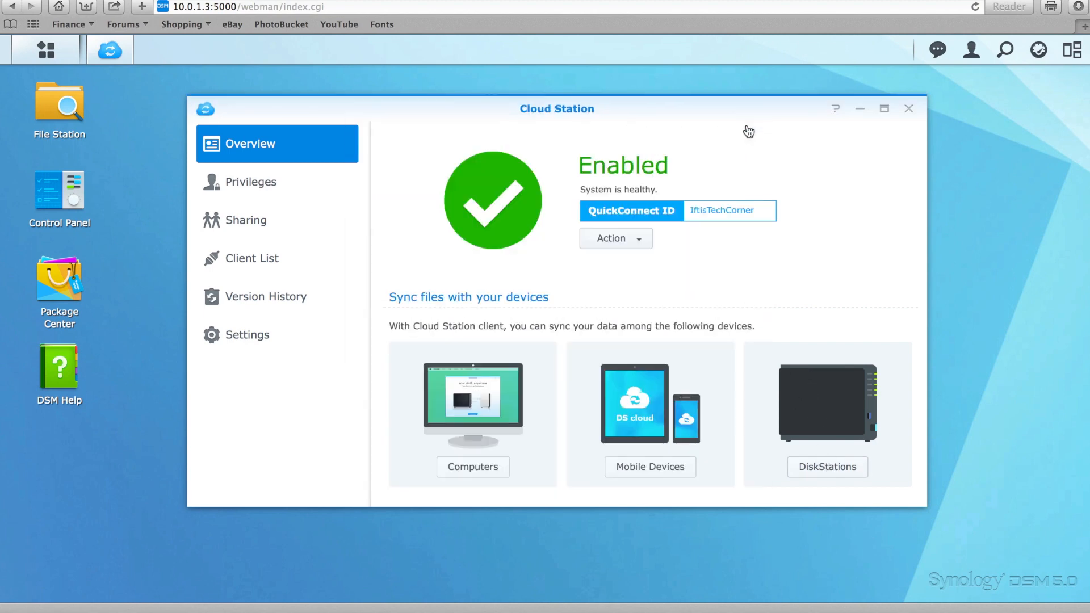
pyautogui.click(640, 240)
pyautogui.click(644, 244)
# - Browse Cloud Station's Privileges, Sharing and Settings pages, returning to Overview
pyautogui.click(273, 193)
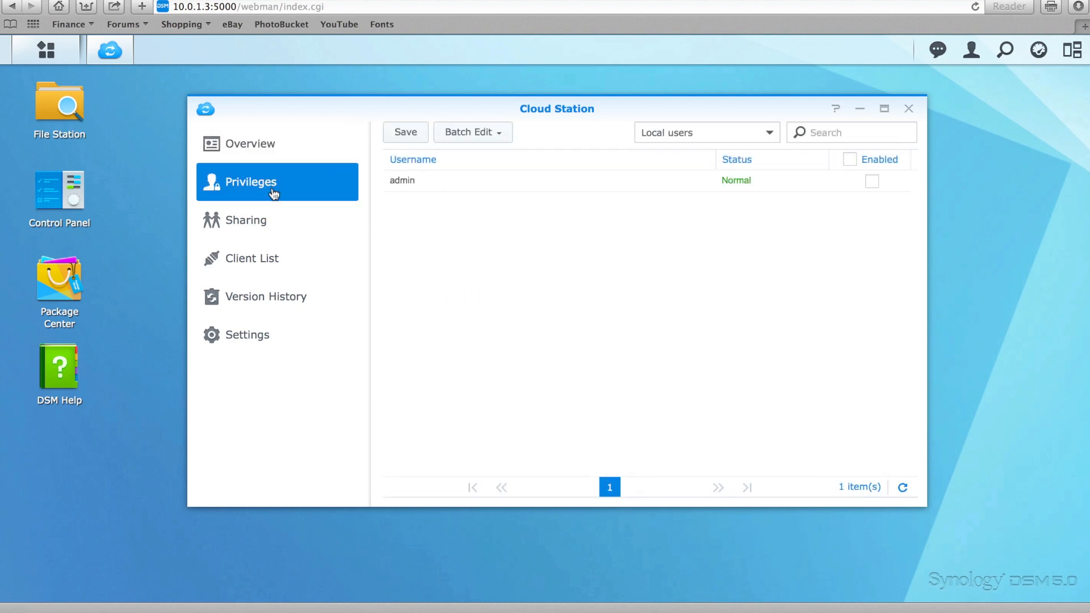
pyautogui.click(265, 224)
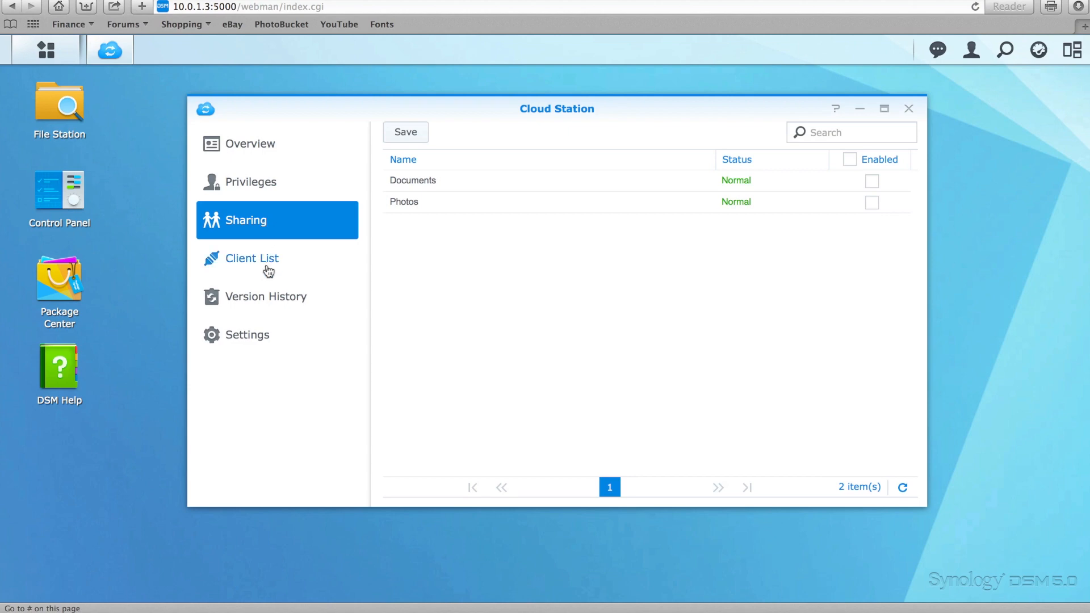
pyautogui.click(269, 337)
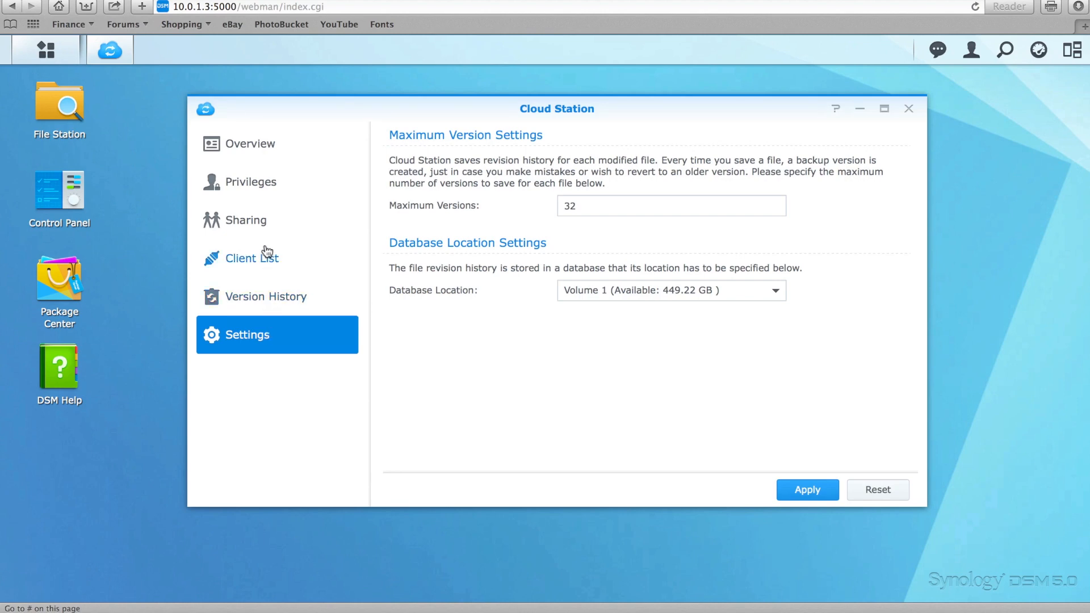
pyautogui.click(268, 147)
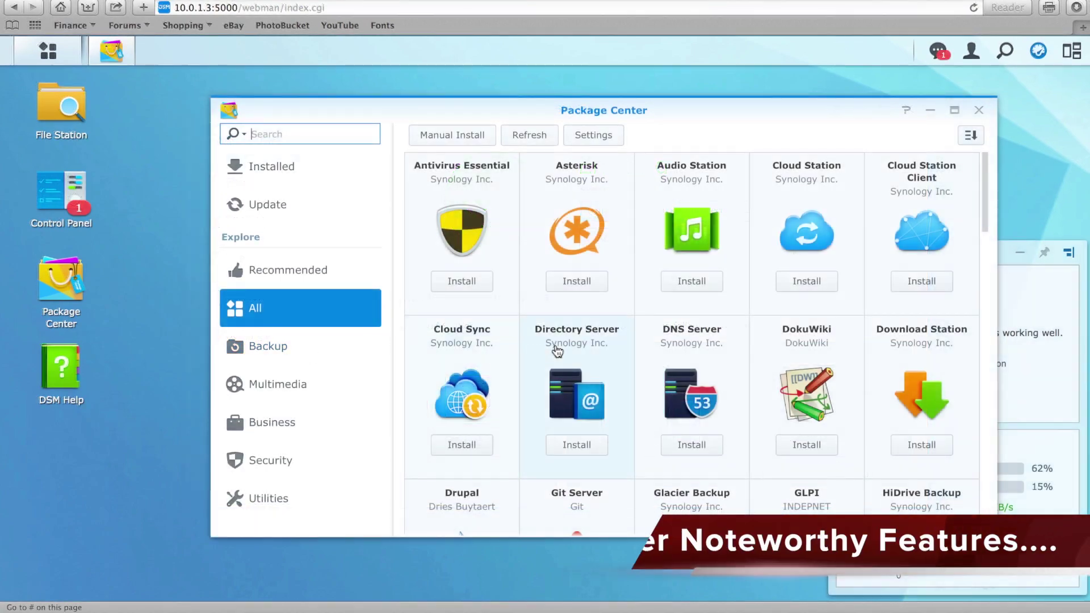
pyautogui.scroll(-5, 557, 350)
pyautogui.scroll(-5, 557, 349)
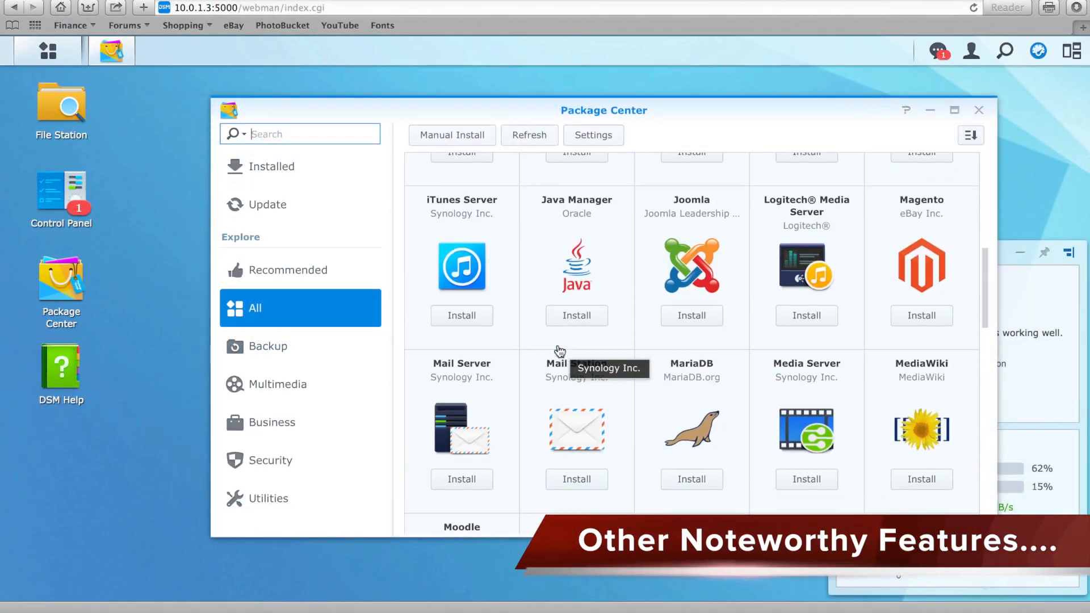
pyautogui.scroll(-5, 557, 350)
pyautogui.scroll(-5, 558, 351)
pyautogui.scroll(4, 558, 350)
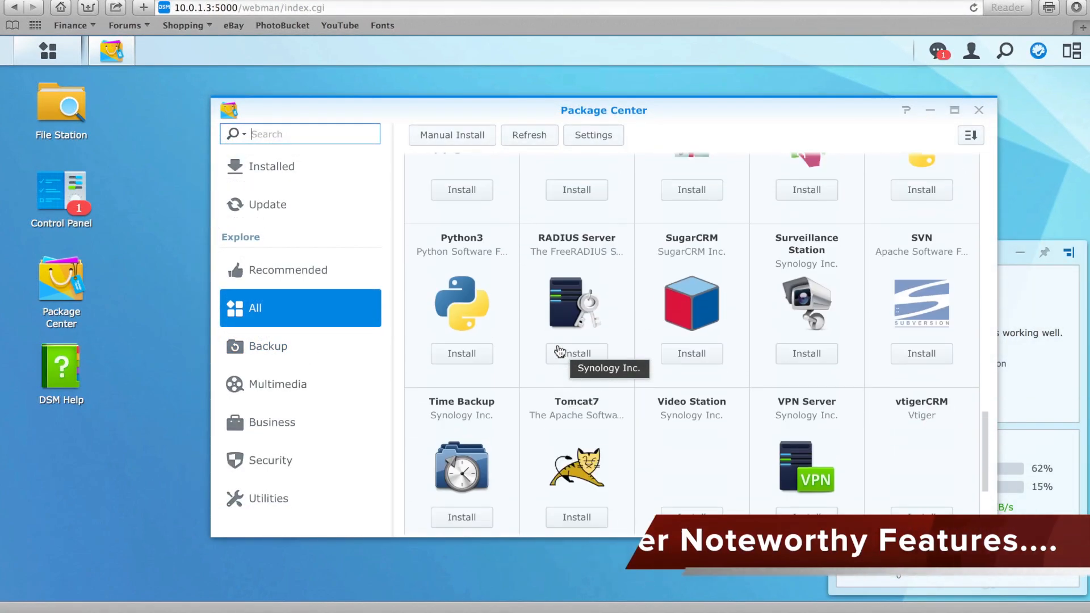
pyautogui.scroll(4, 558, 350)
pyautogui.scroll(3, 559, 349)
pyautogui.scroll(4, 559, 350)
pyautogui.scroll(3, 558, 350)
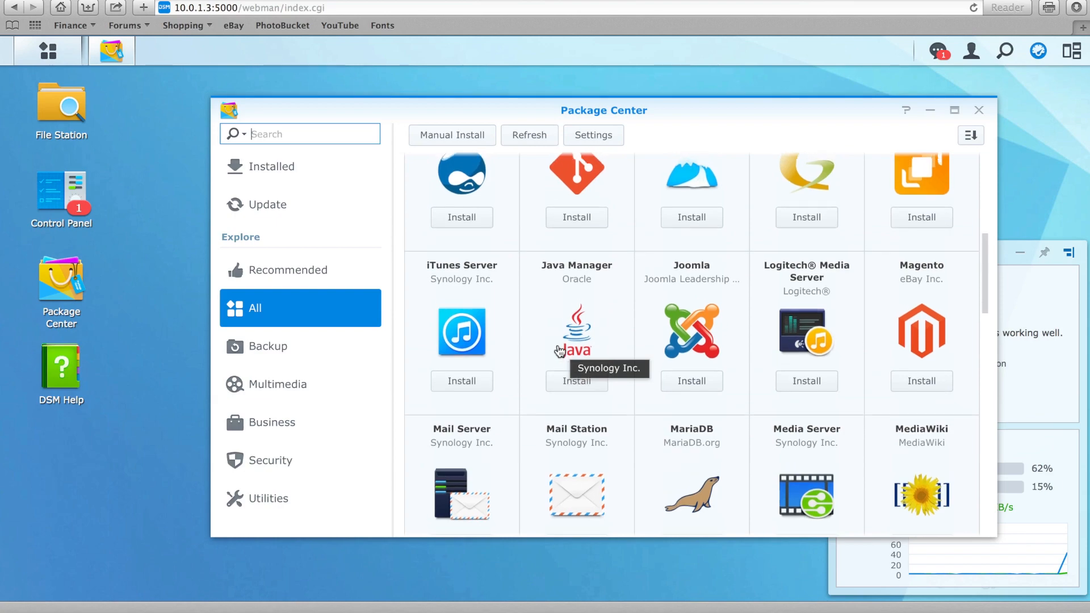
pyautogui.scroll(4, 558, 349)
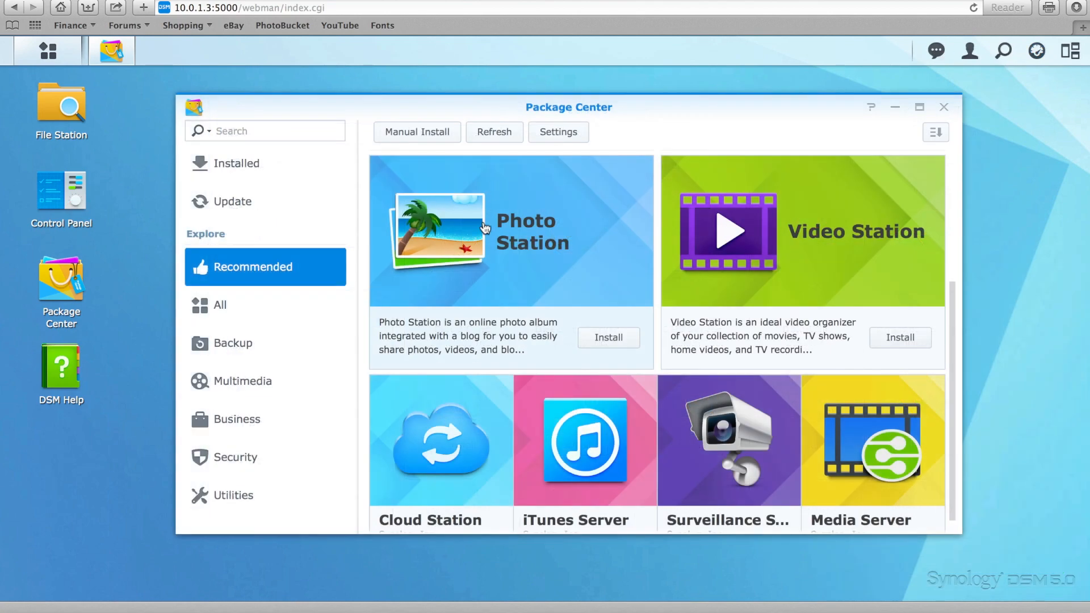
pyautogui.click(542, 237)
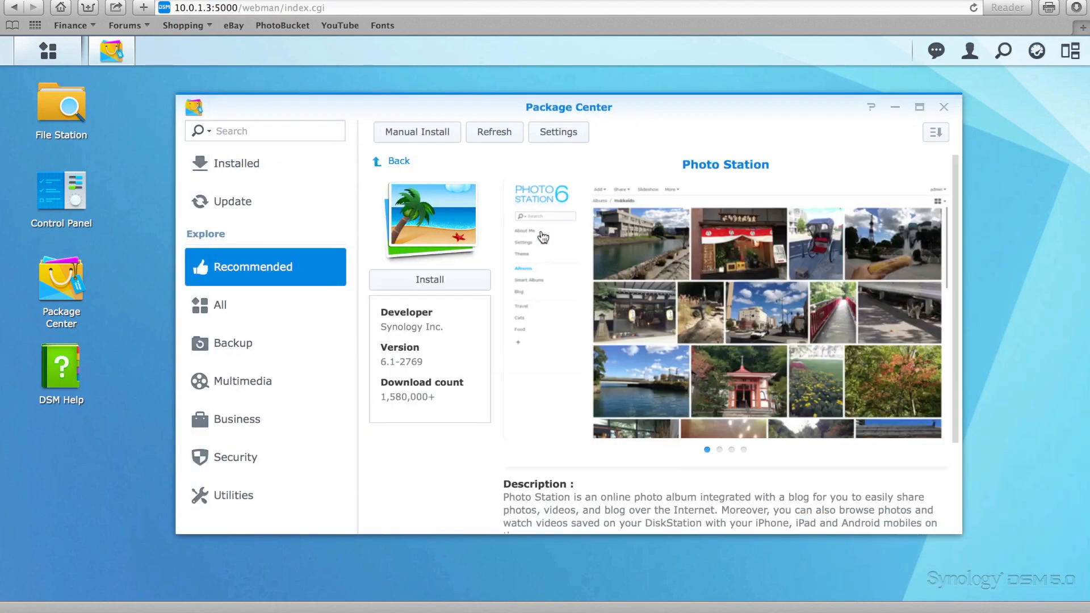
pyautogui.click(719, 449)
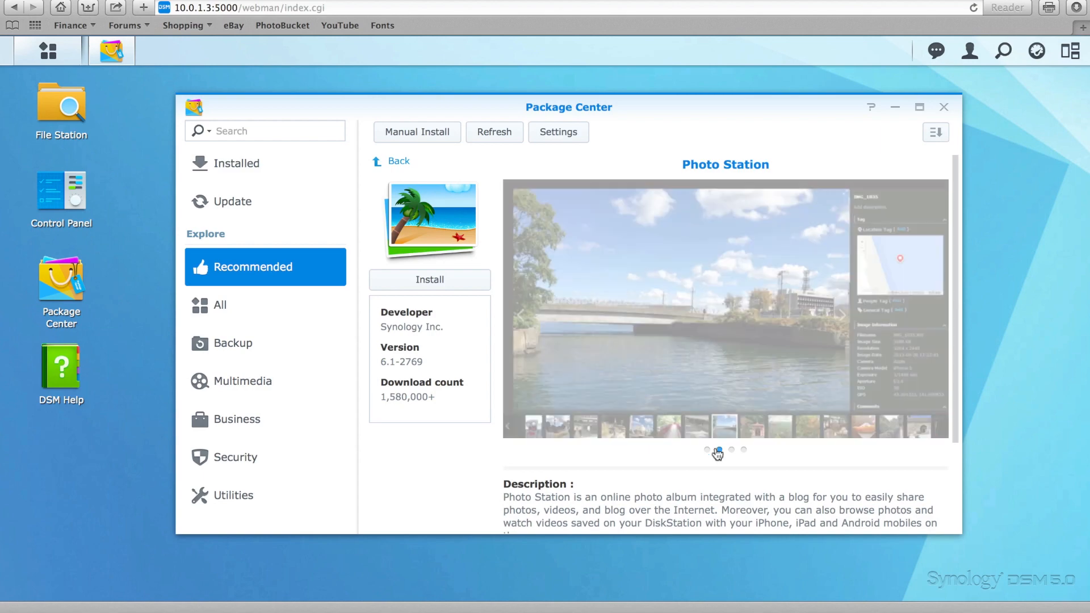
pyautogui.click(732, 450)
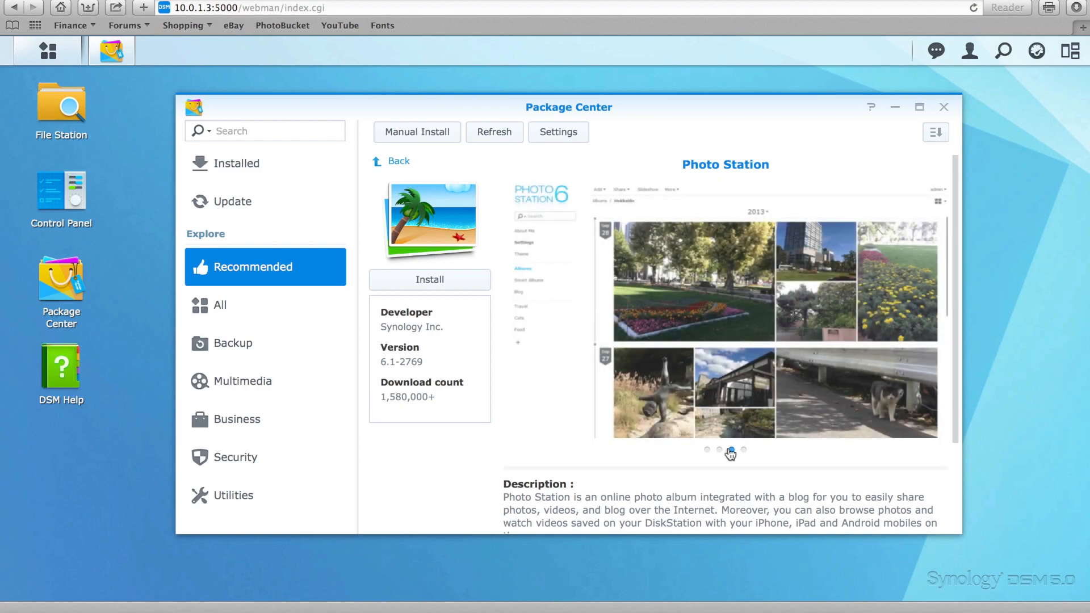
pyautogui.click(743, 450)
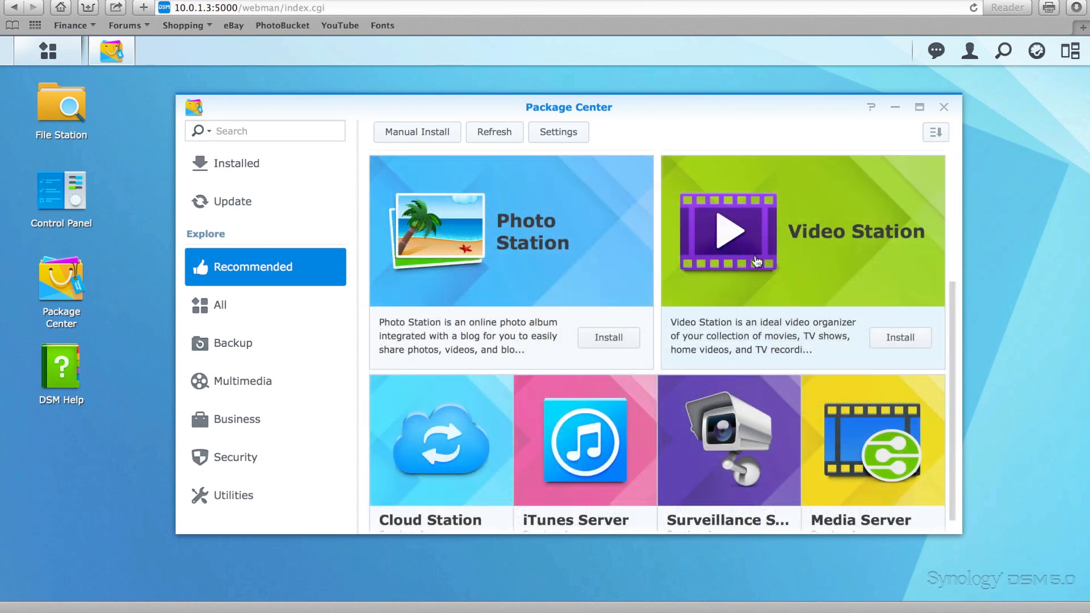
# - View Video Station's details (Synology Inc., v1.3-0544) and browse its four screenshots
pyautogui.click(792, 267)
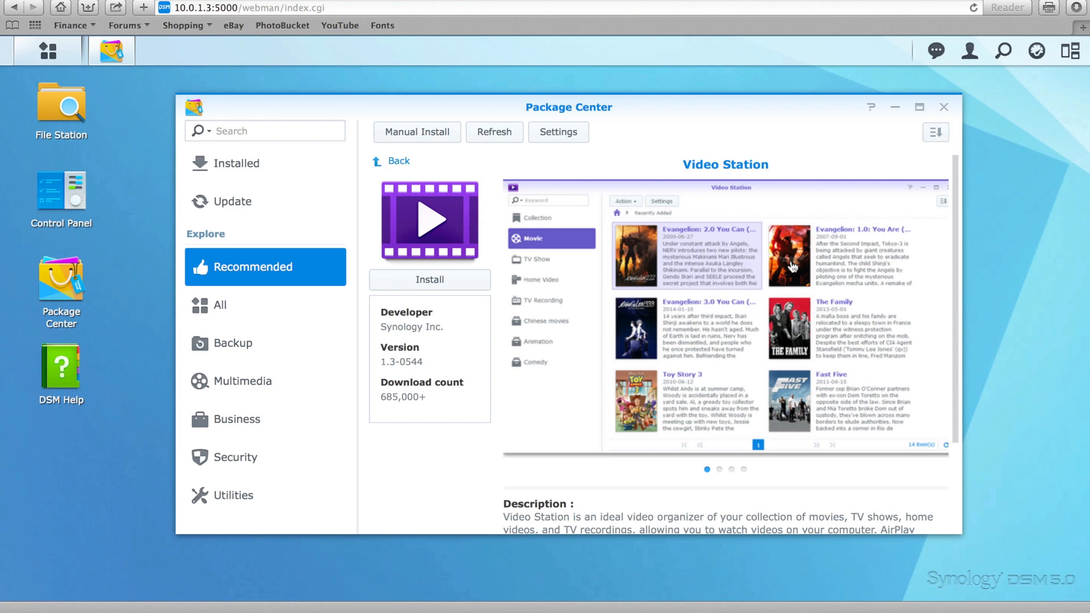
pyautogui.click(720, 468)
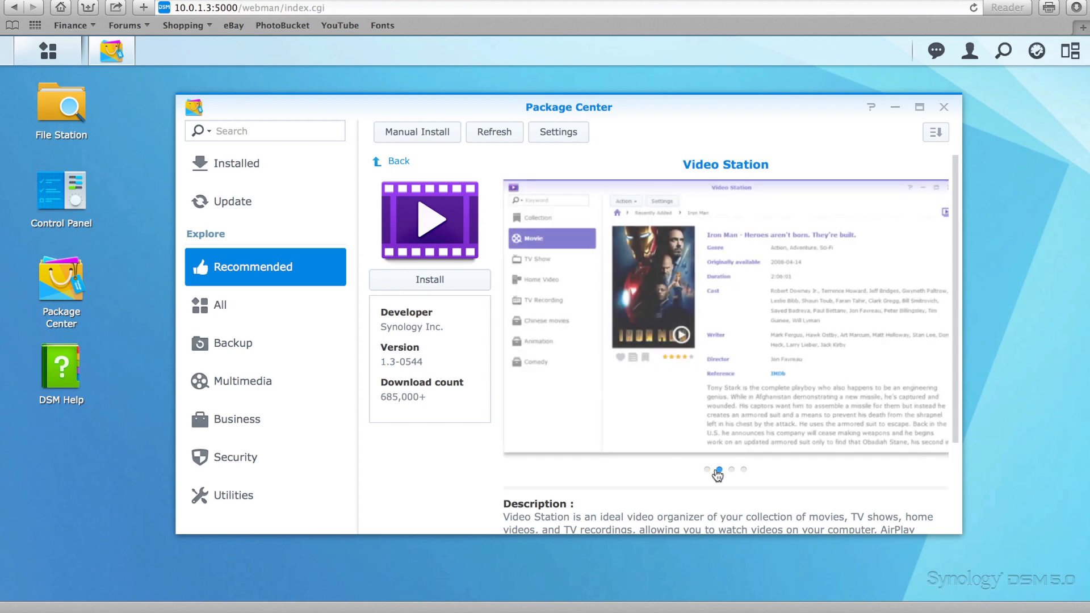
pyautogui.click(731, 470)
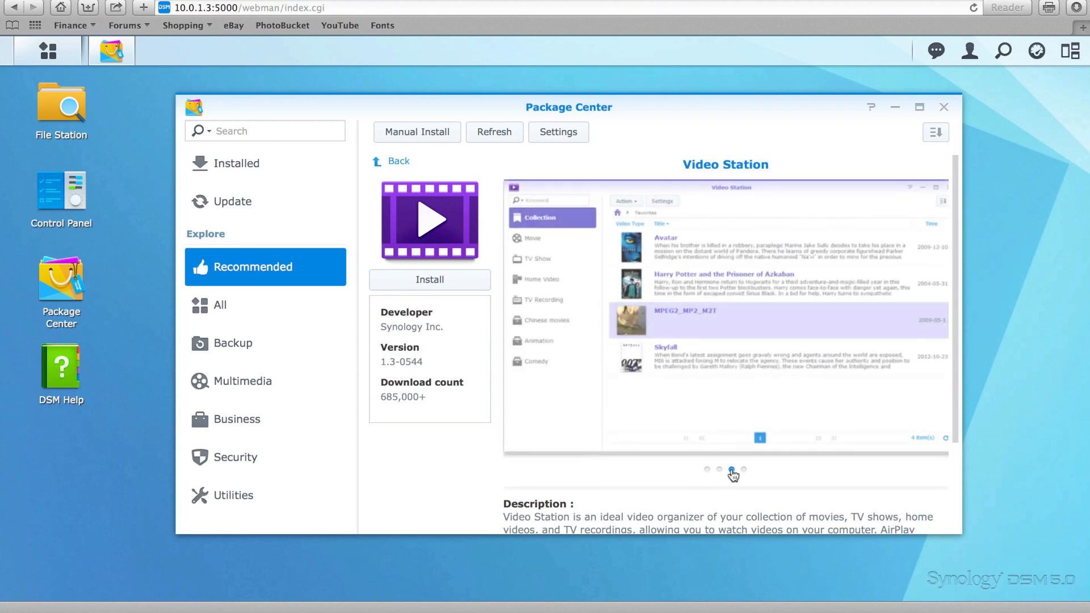
pyautogui.click(743, 470)
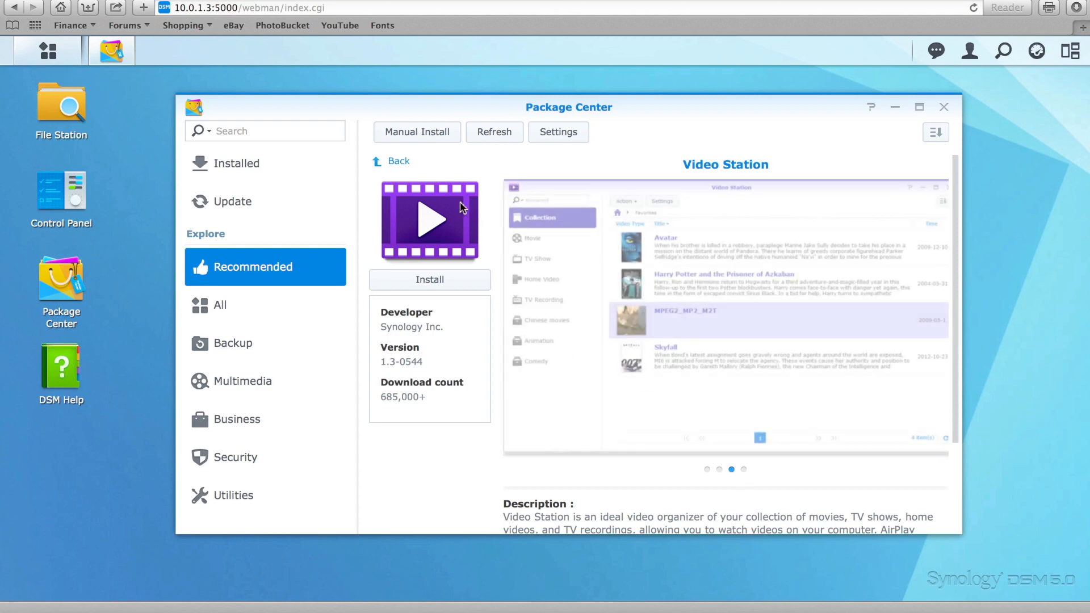
# - View Audio Station's details (v5.2-2632), cycle its Internet Radio and album screenshots, and return to Recommended
pyautogui.click(398, 160)
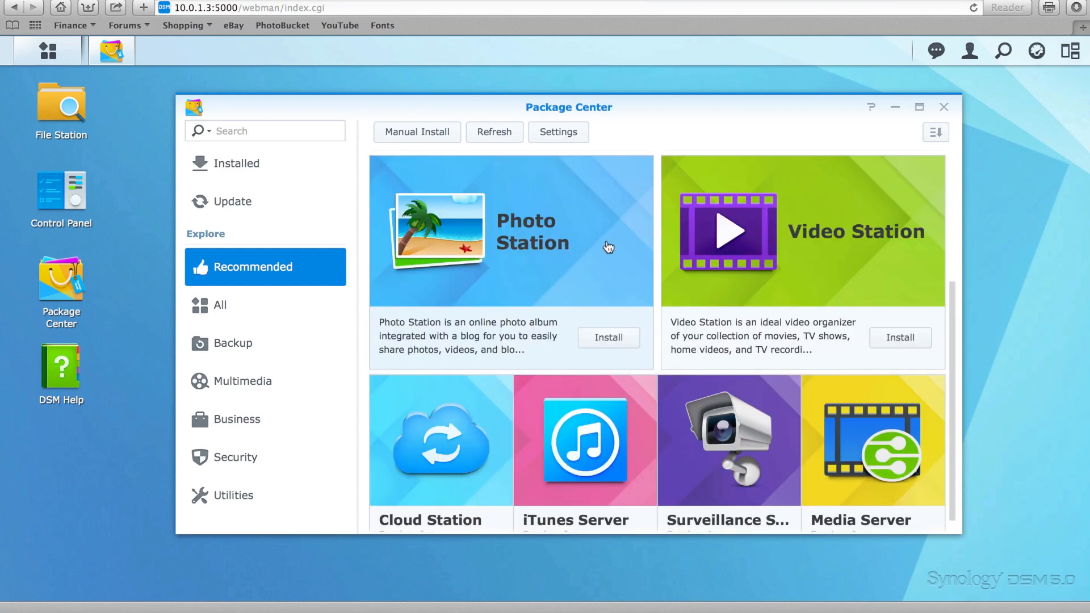
pyautogui.scroll(3, 607, 248)
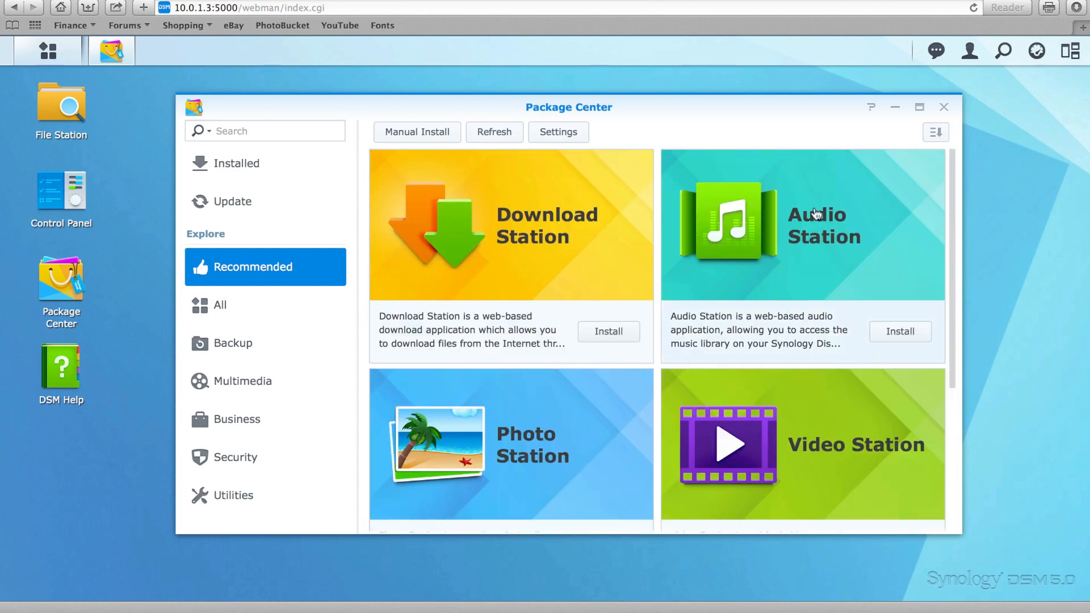
pyautogui.click(799, 259)
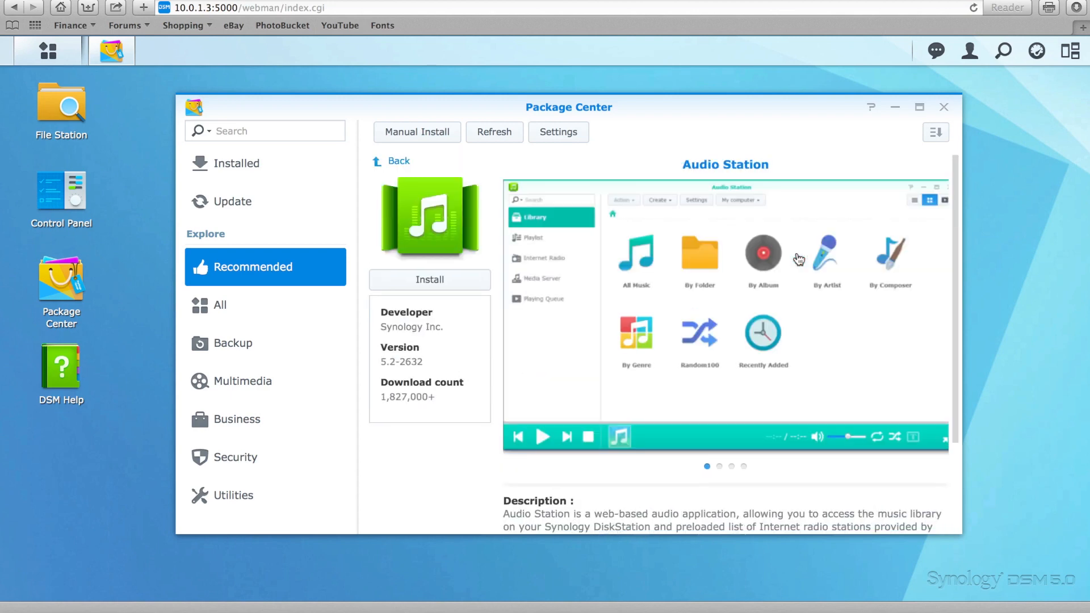
pyautogui.click(720, 466)
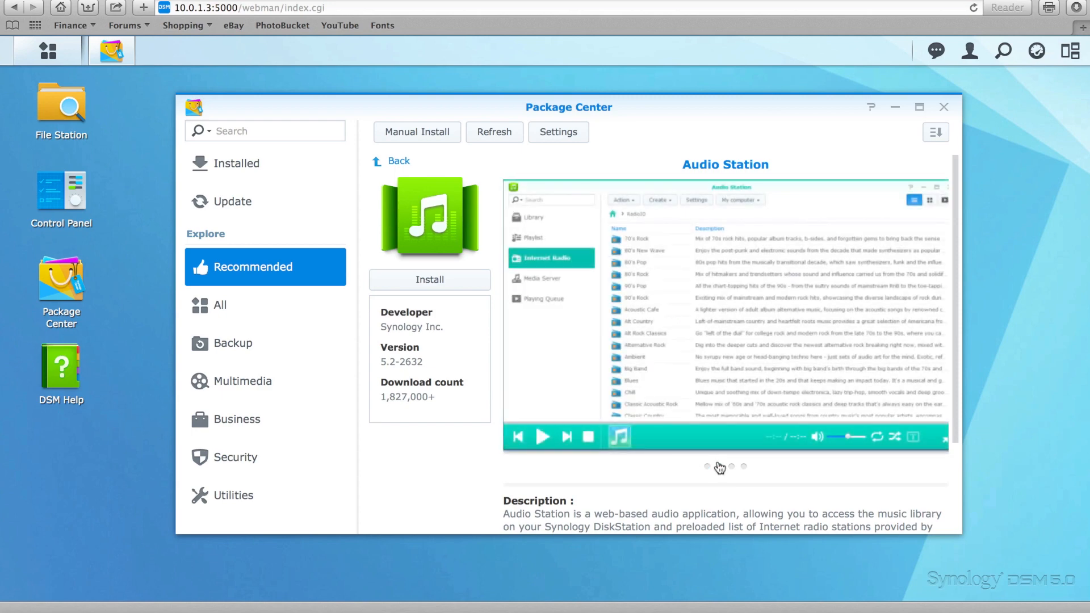
pyautogui.click(732, 466)
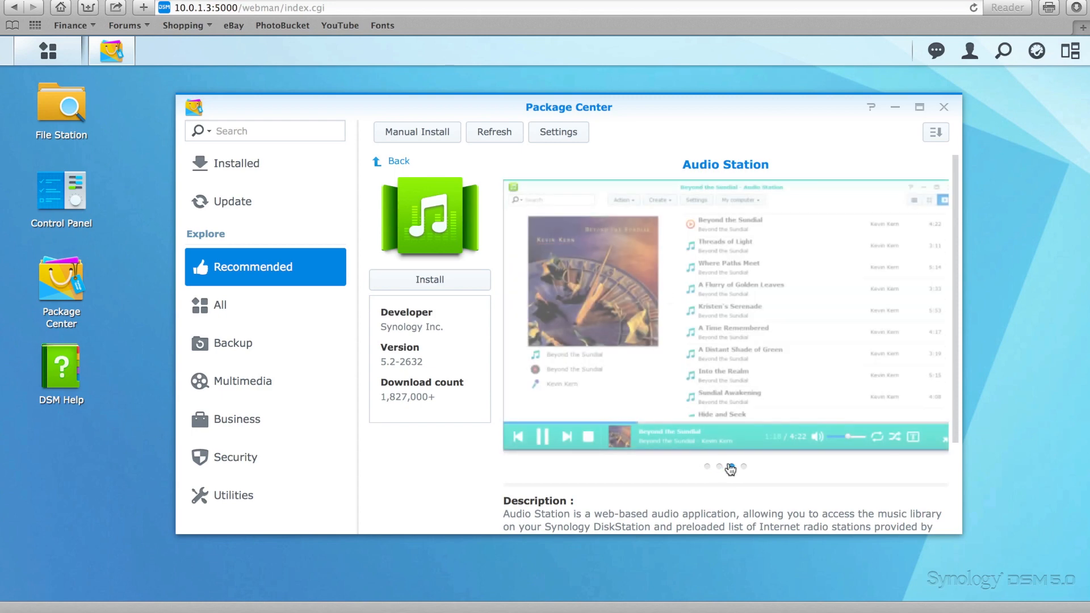
pyautogui.click(707, 466)
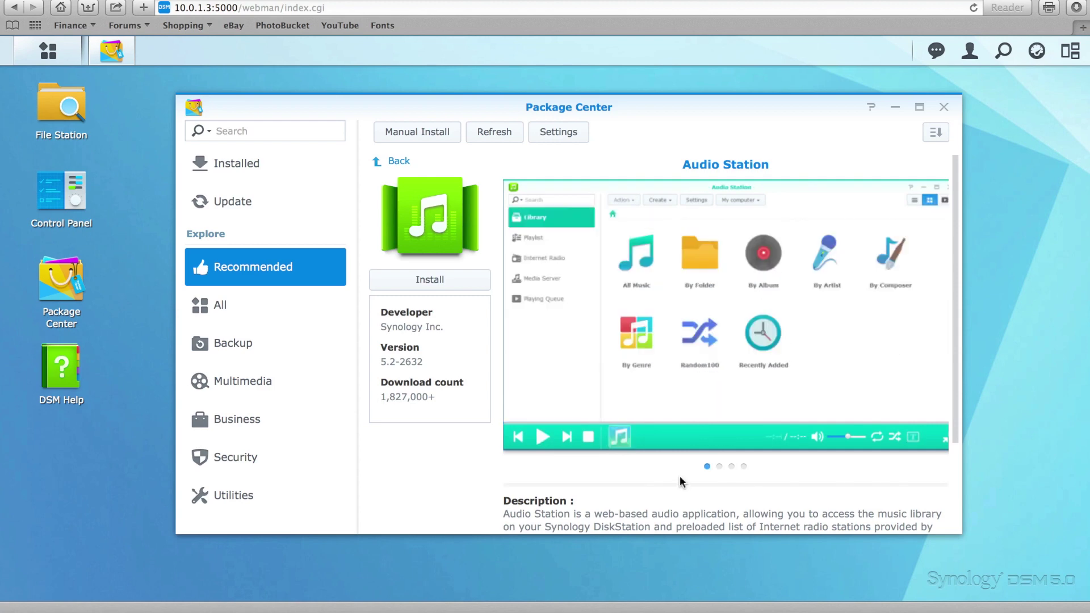
pyautogui.click(396, 167)
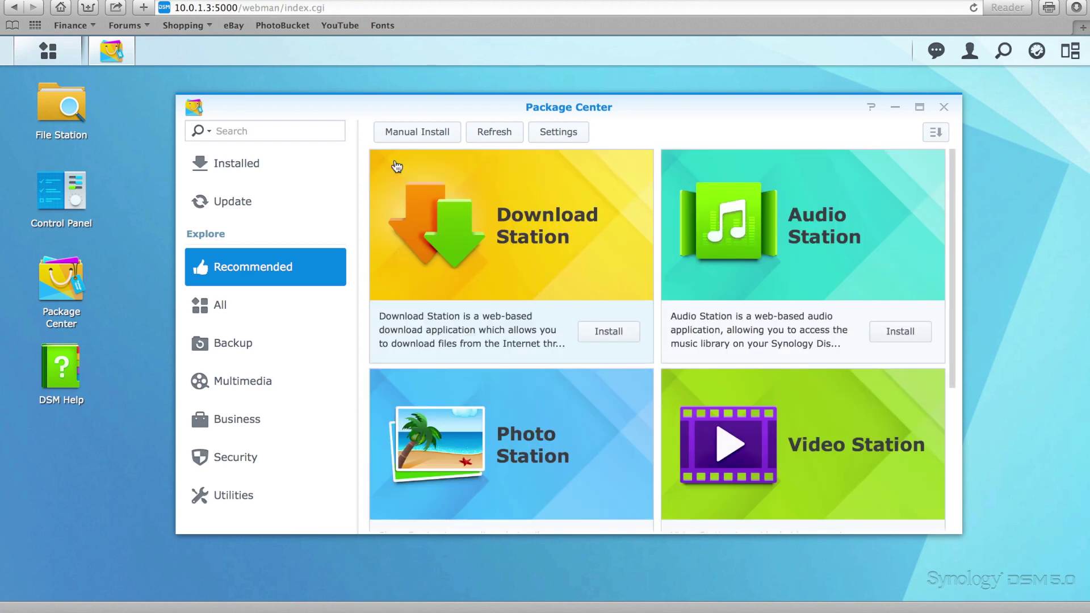
# - View Download Station's details and second screenshot, then start a new download task in Download Station
pyautogui.click(528, 267)
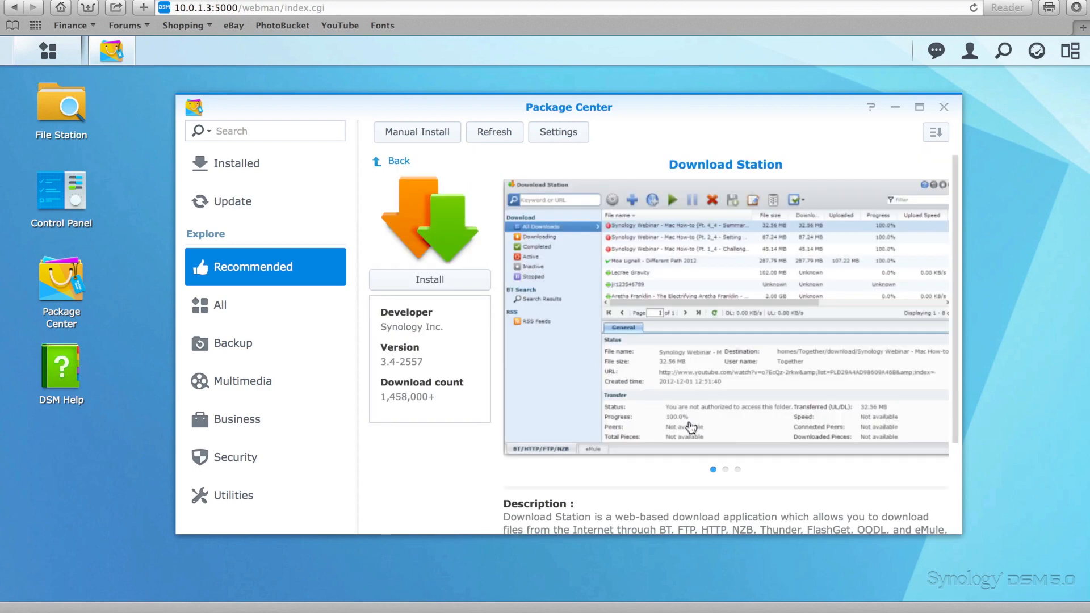
pyautogui.click(724, 469)
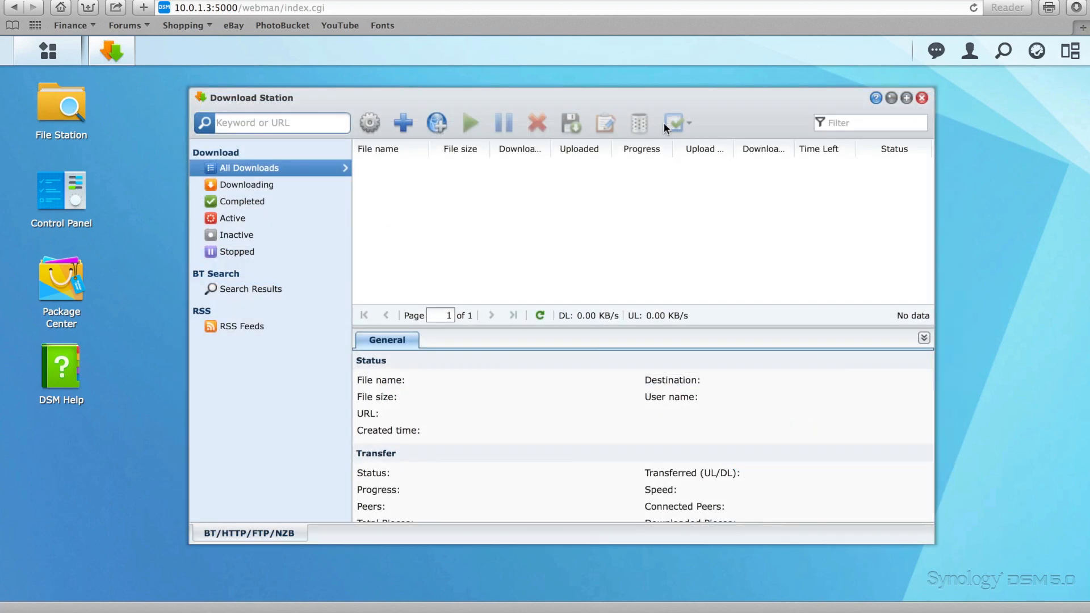
pyautogui.click(404, 124)
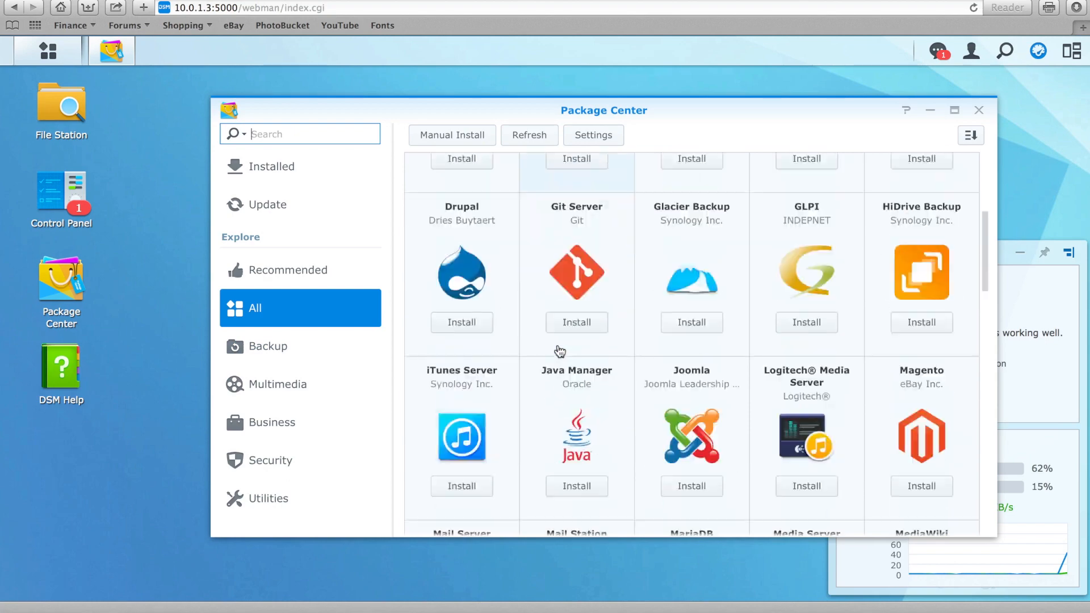
pyautogui.scroll(-5, 560, 351)
pyautogui.scroll(-5, 560, 351)
pyautogui.scroll(-5, 560, 352)
pyautogui.scroll(-3, 560, 352)
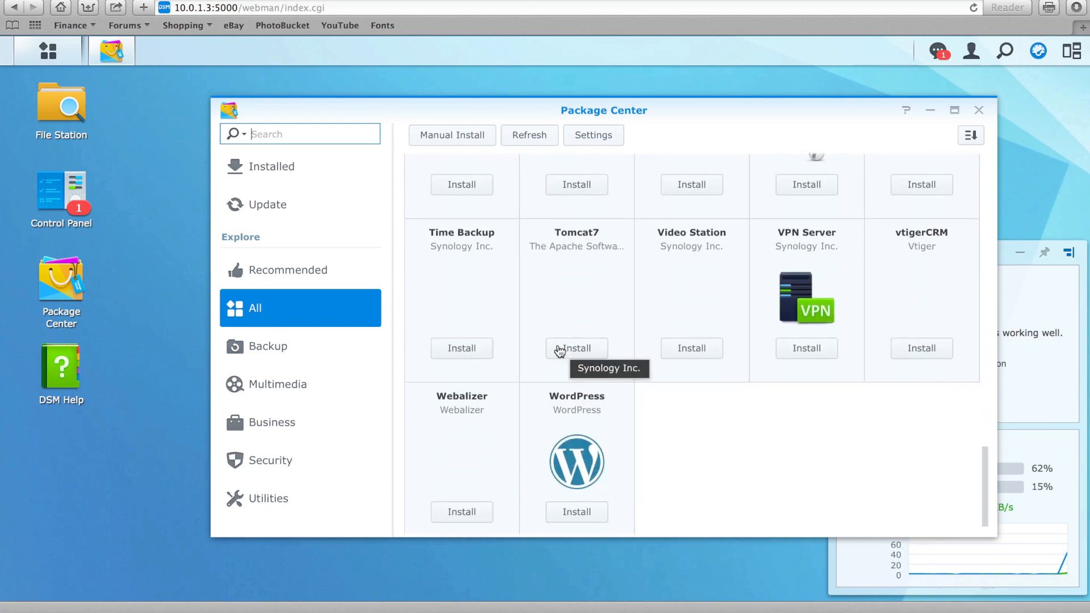
pyautogui.scroll(4, 559, 351)
pyautogui.scroll(4, 560, 351)
pyautogui.scroll(3, 559, 351)
pyautogui.scroll(4, 559, 351)
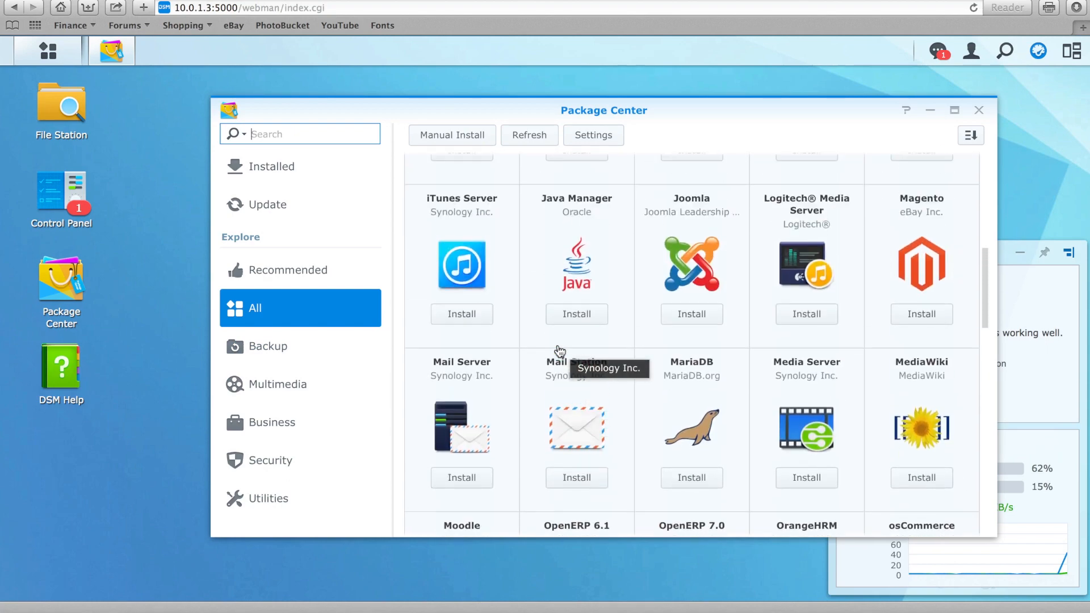
pyautogui.scroll(4, 559, 351)
pyautogui.scroll(4, 559, 351)
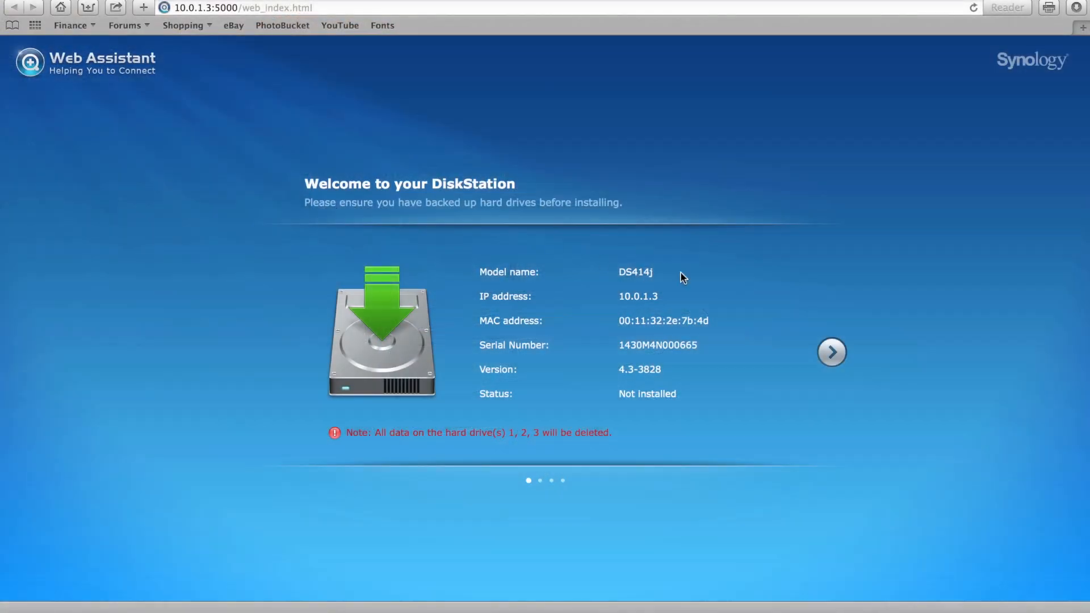
# - Advance the Web Assistant wizard to begin DSM installation, then browse shared folders in File Station
pyautogui.click(832, 352)
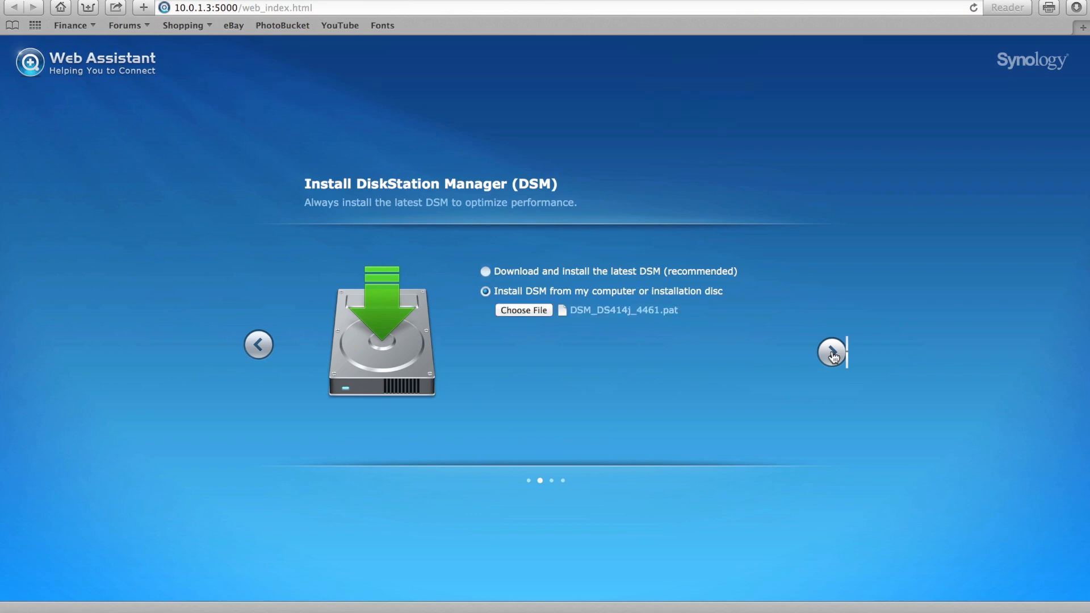
pyautogui.click(833, 353)
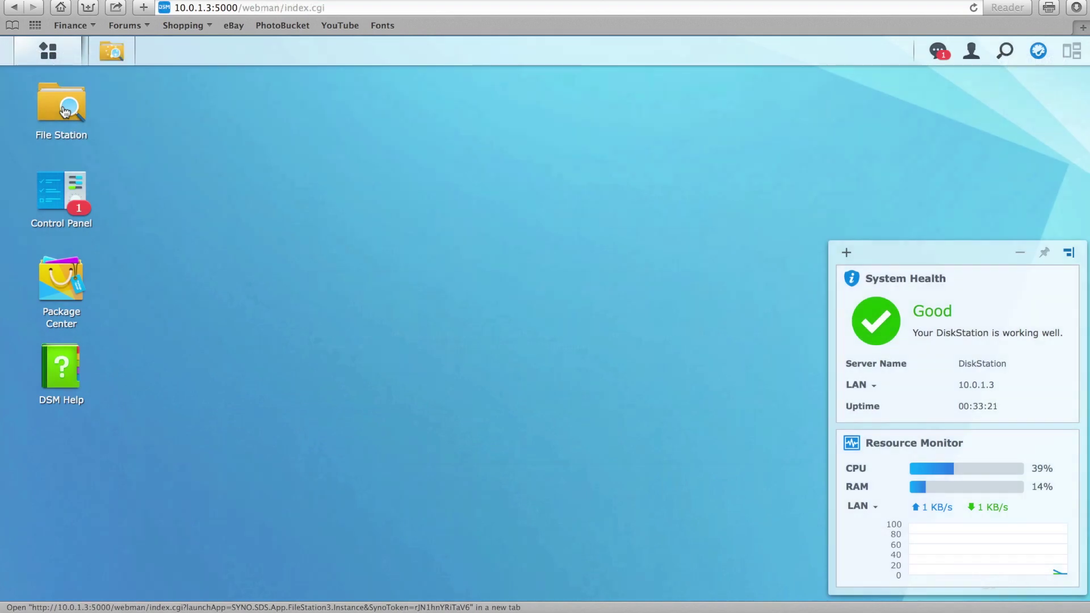
pyautogui.click(67, 112)
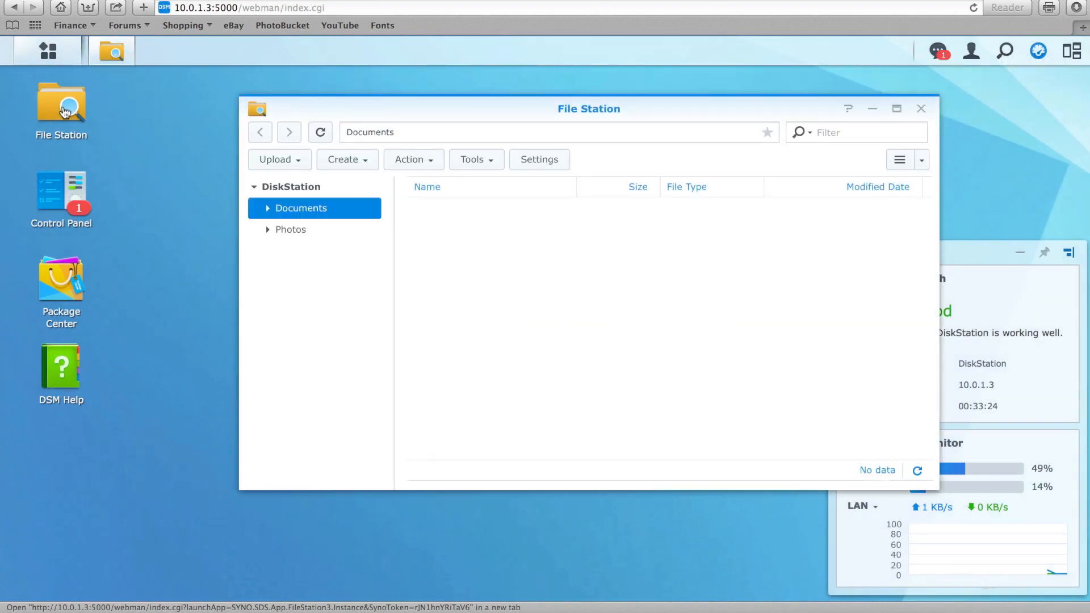
# - Bring up Control Panel and rearrange, minimize and restore it alongside File Station
pyautogui.click(61, 189)
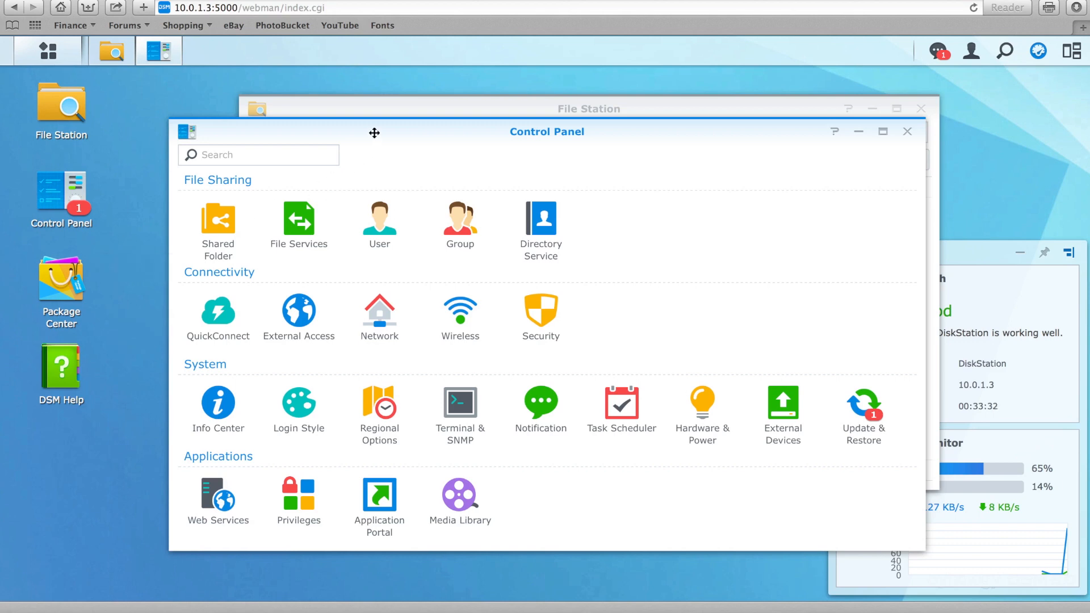
pyautogui.moveTo(374, 132); pyautogui.dragTo(305, 142)
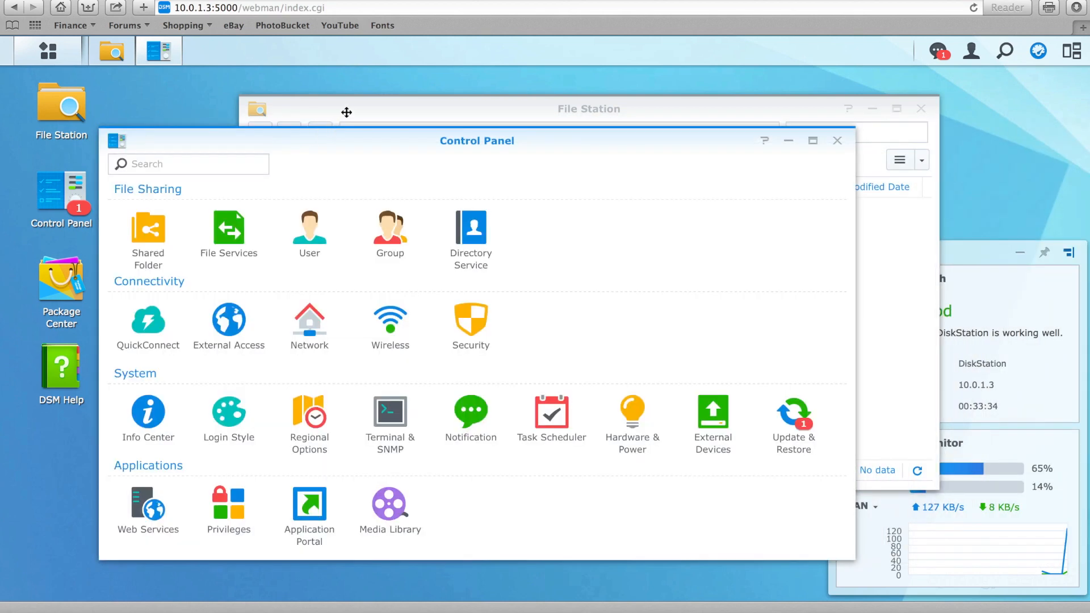
pyautogui.moveTo(347, 112); pyautogui.dragTo(351, 113)
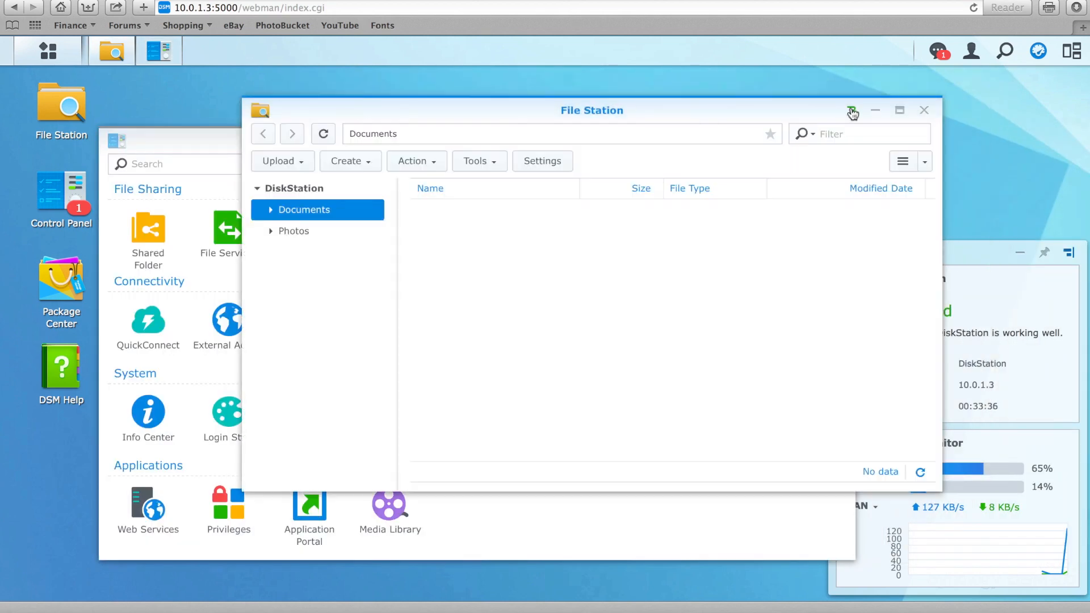
pyautogui.click(876, 112)
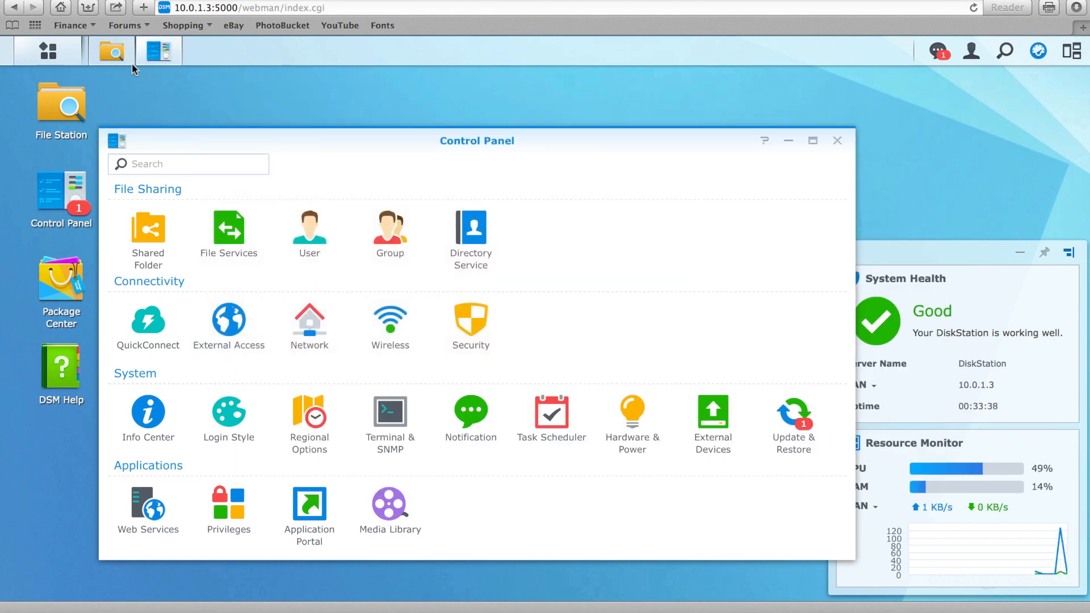
pyautogui.click(111, 51)
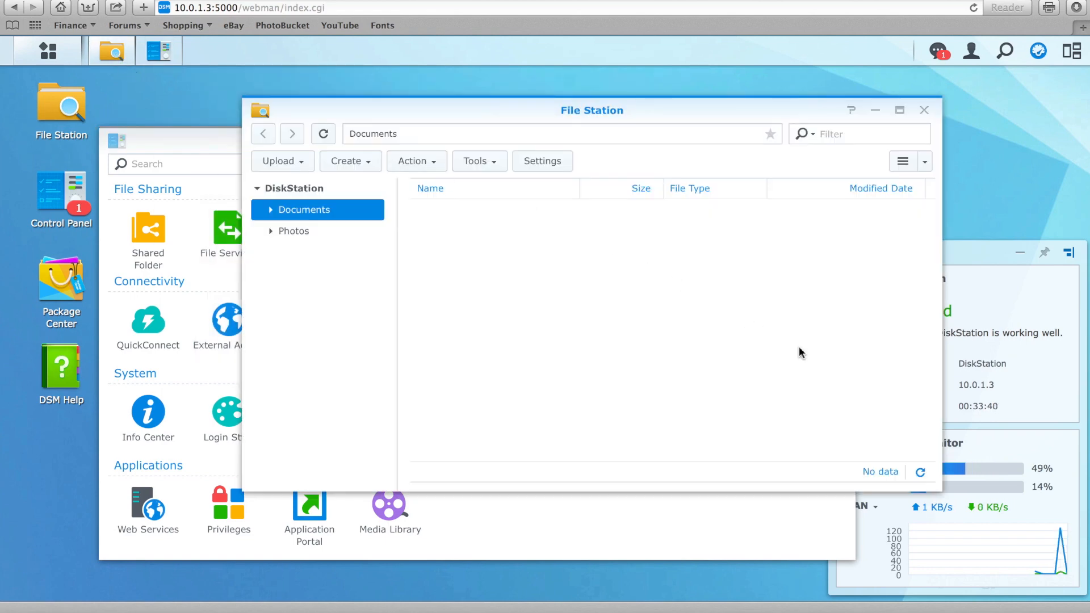
pyautogui.click(218, 143)
pyautogui.moveTo(227, 142); pyautogui.dragTo(240, 132)
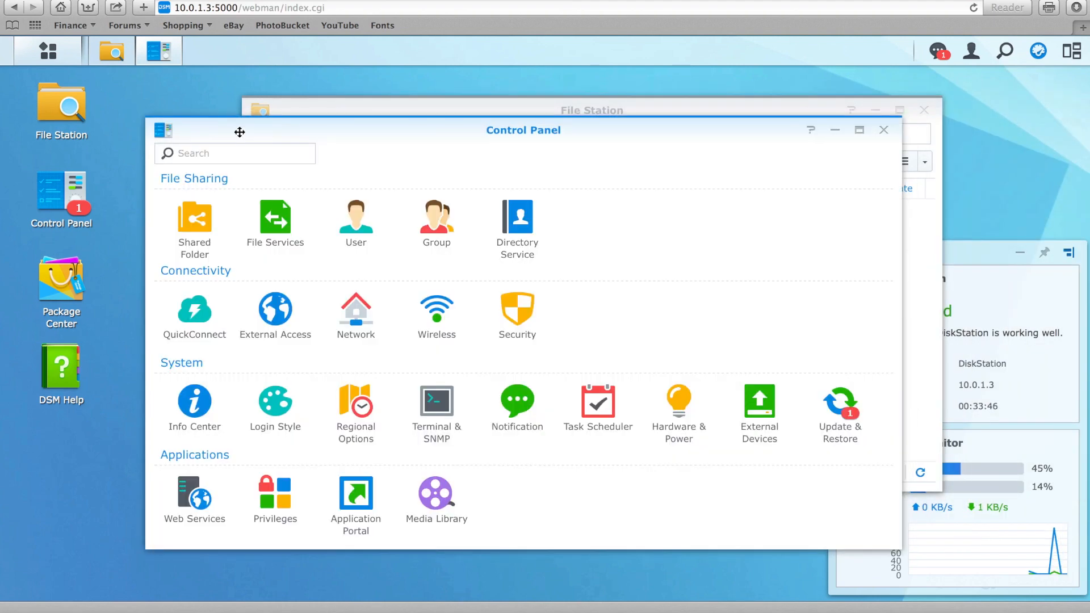
# - Close the Control Panel and File Station windows, leaving the bare desktop
pyautogui.click(881, 131)
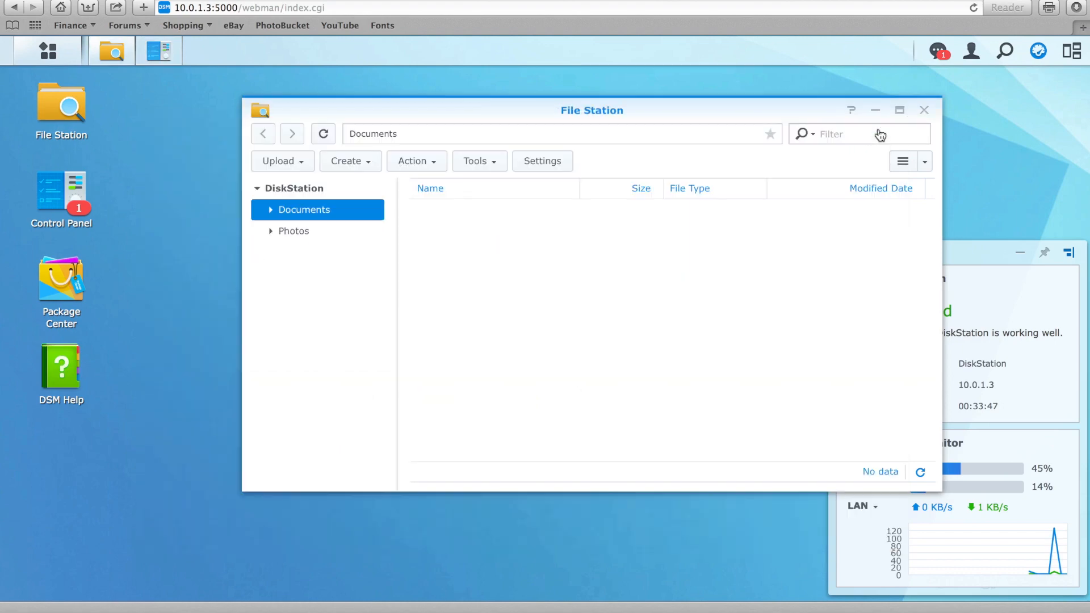
pyautogui.click(924, 111)
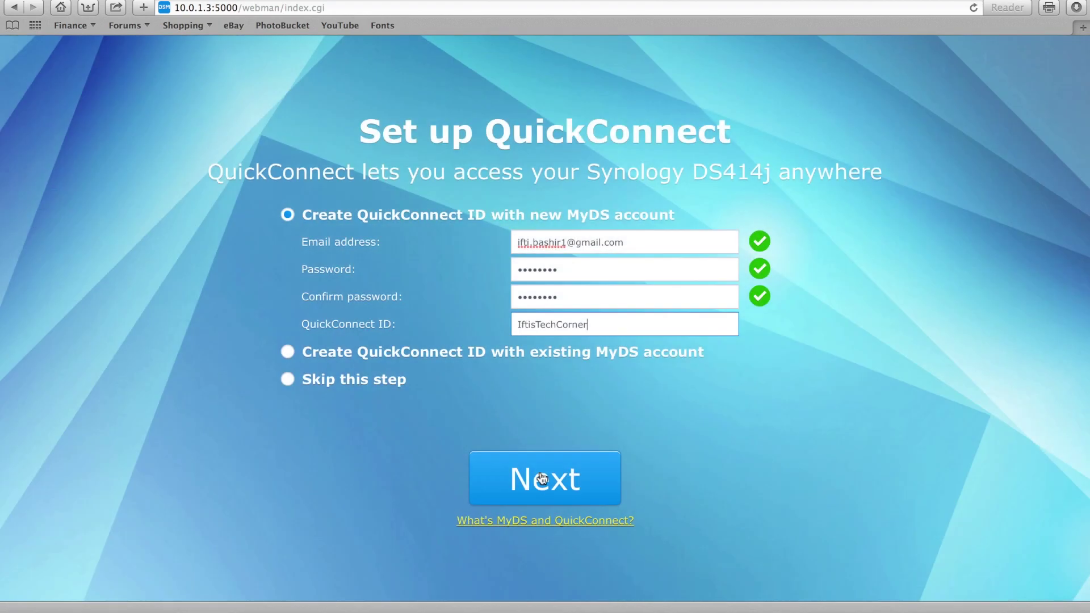
# - Submit the QuickConnect account details to finish setup at QuickConnect.to/IftisTechCorner
pyautogui.click(545, 478)
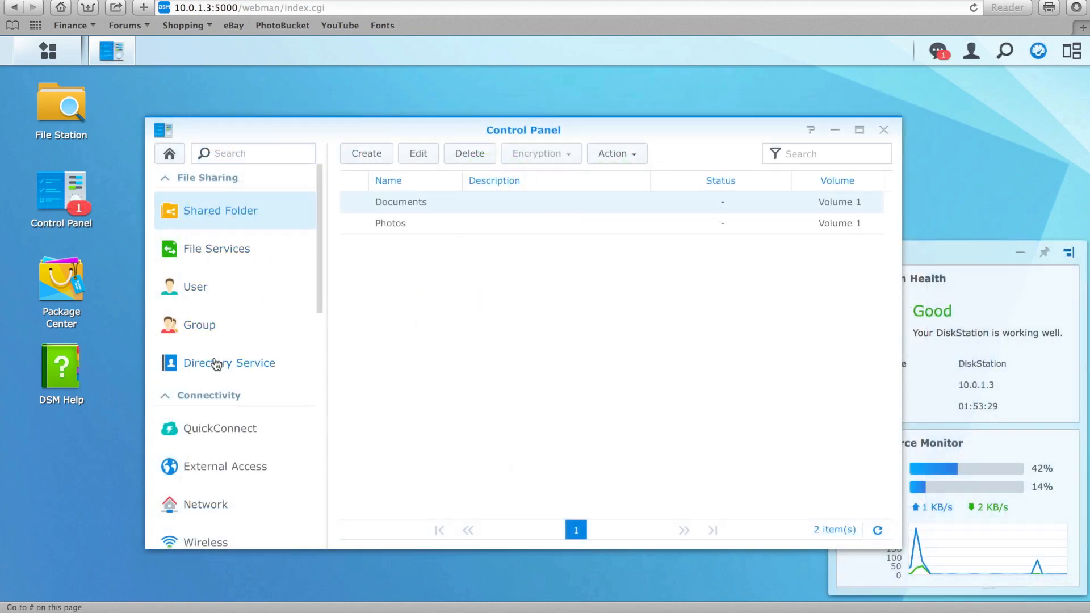
pyautogui.scroll(-5, 216, 364)
pyautogui.scroll(-2, 217, 362)
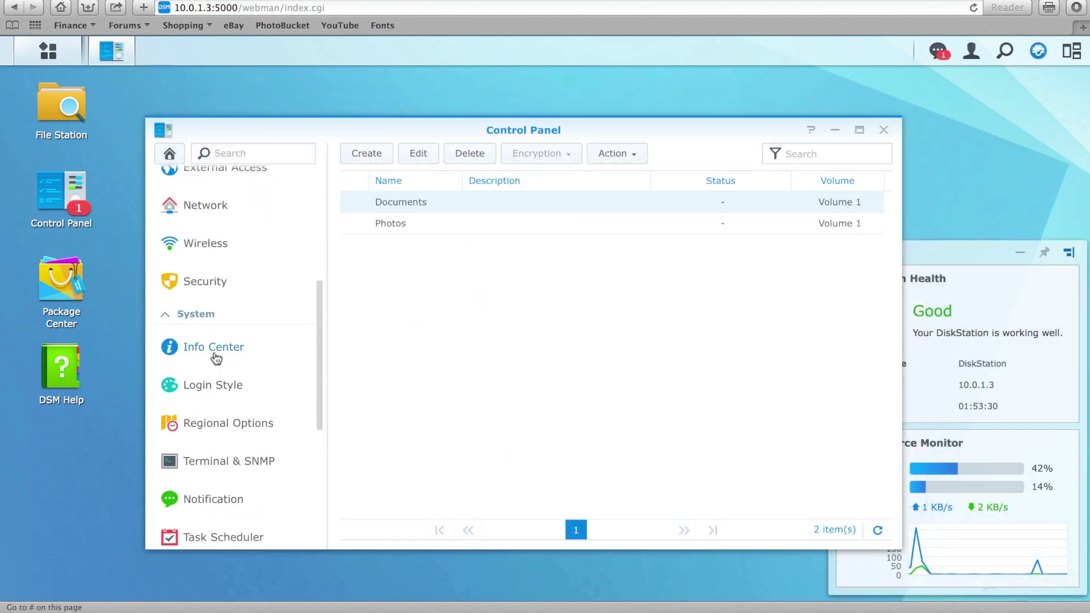
# - View Control Panel's Network settings (server DiskStation, gateway 10.0.1.1) and its Wireless page
pyautogui.click(206, 205)
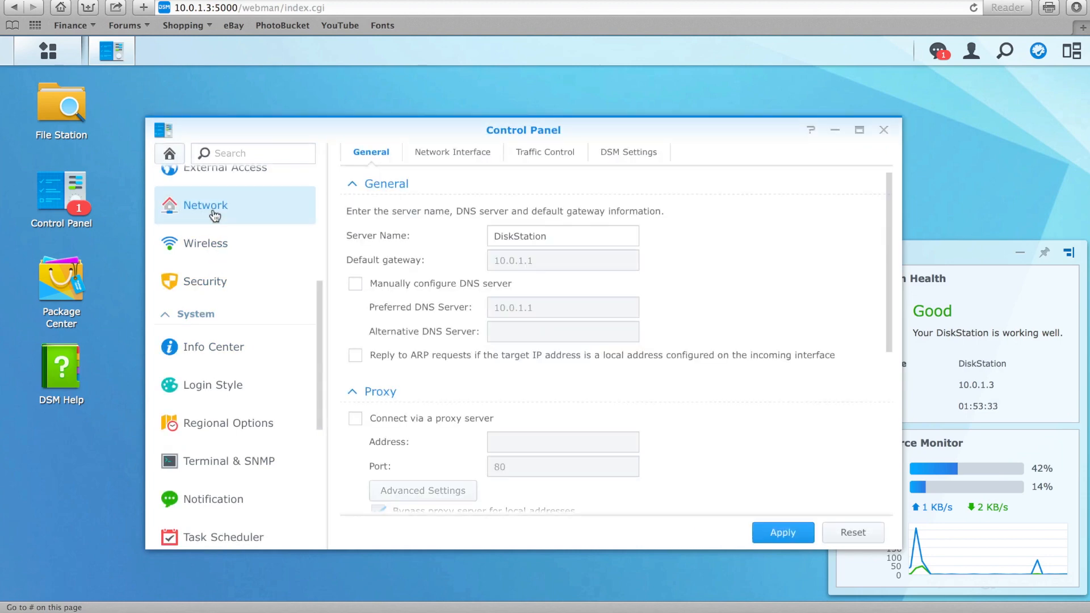
pyautogui.click(205, 244)
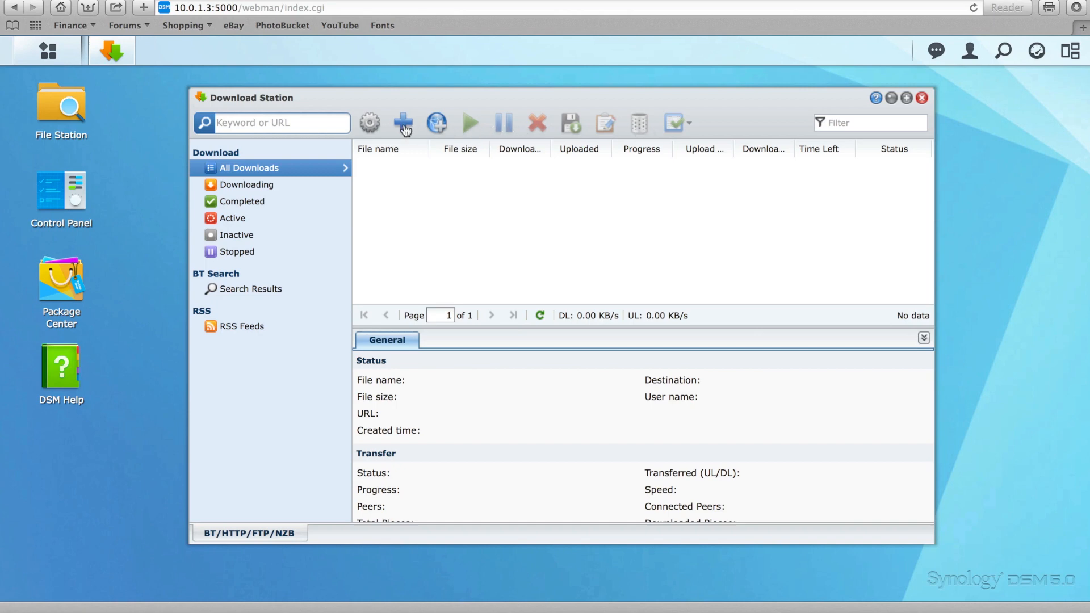
# - Start a Download Station task, then show Package Center's Installed list of running packages
pyautogui.click(402, 124)
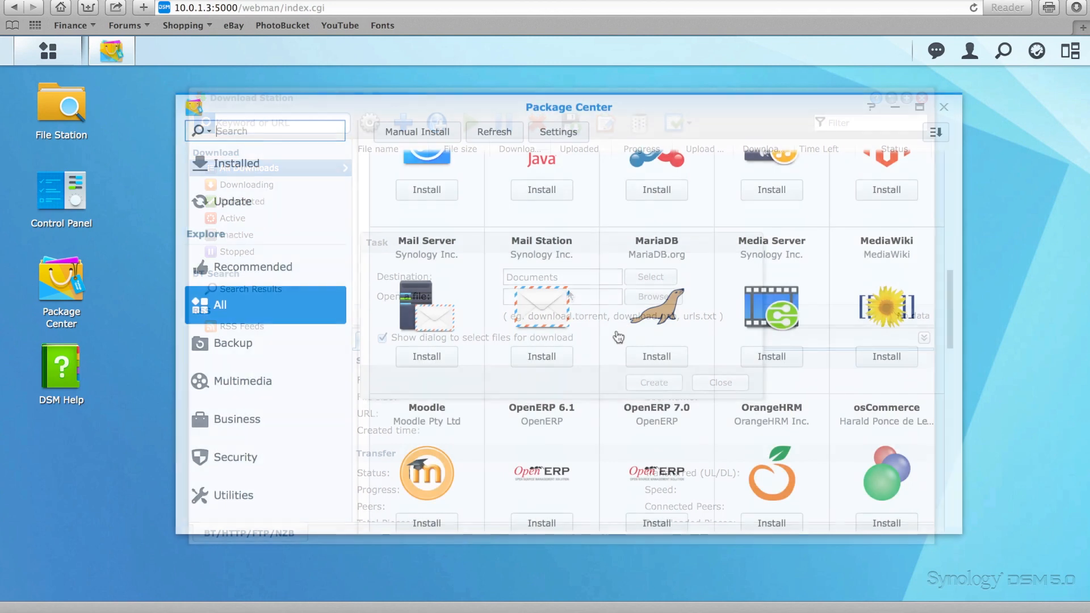
pyautogui.scroll(4, 618, 337)
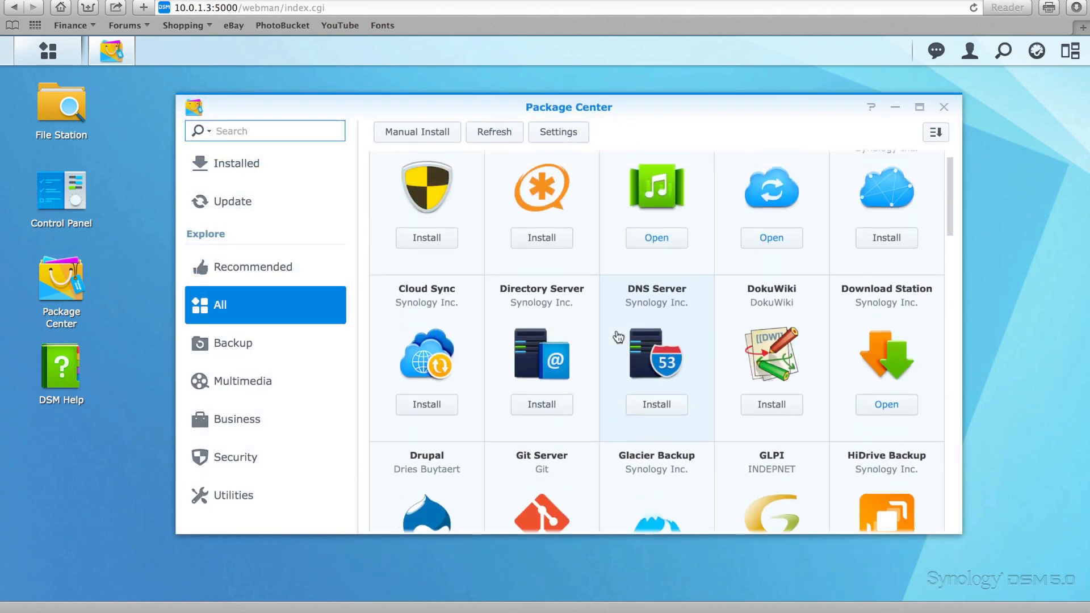
pyautogui.scroll(2, 618, 336)
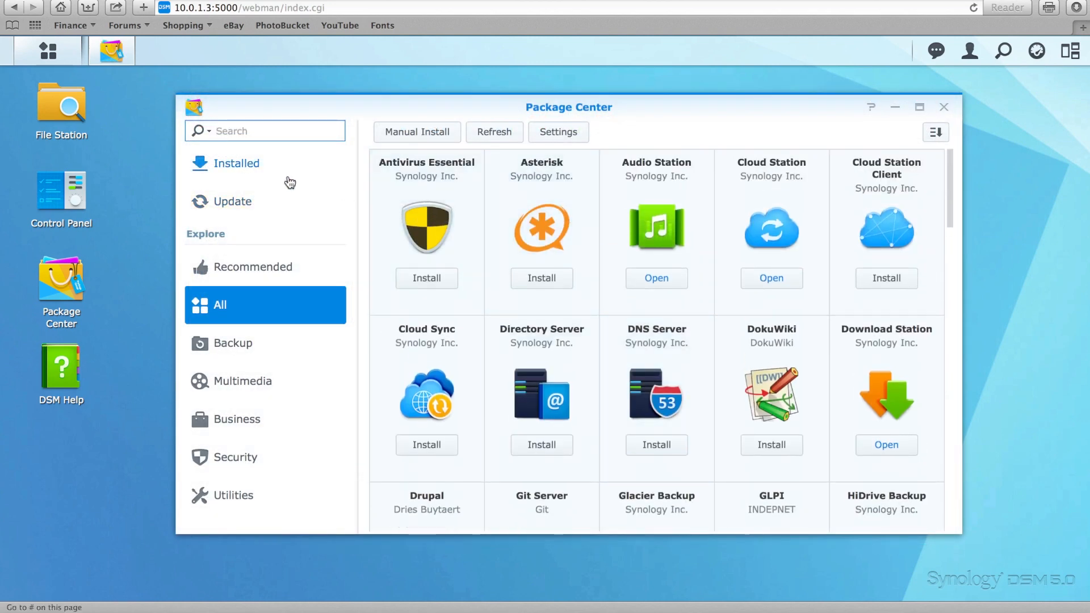
pyautogui.click(248, 167)
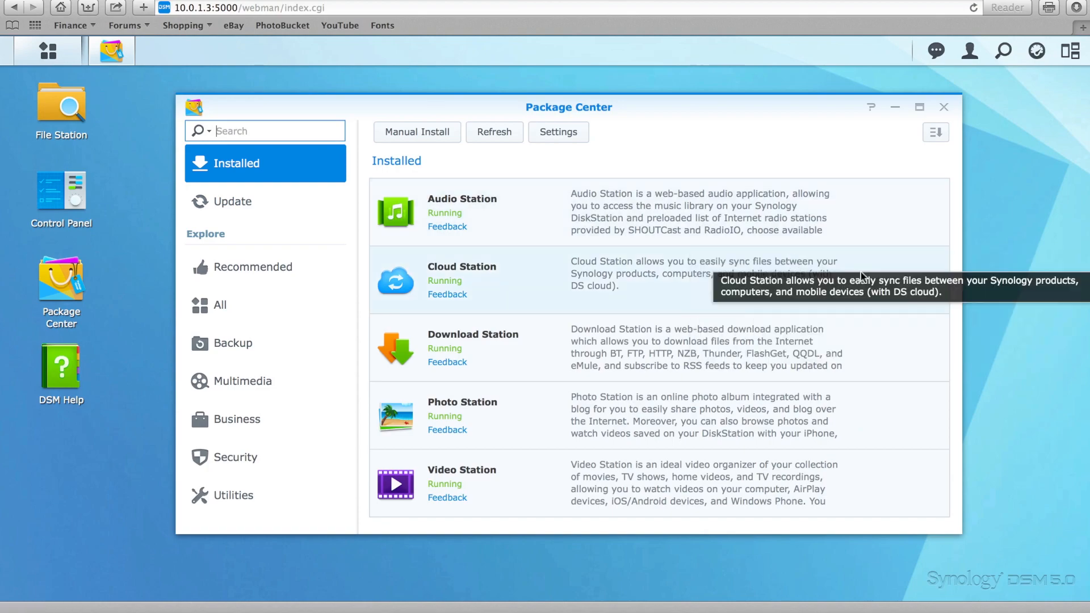